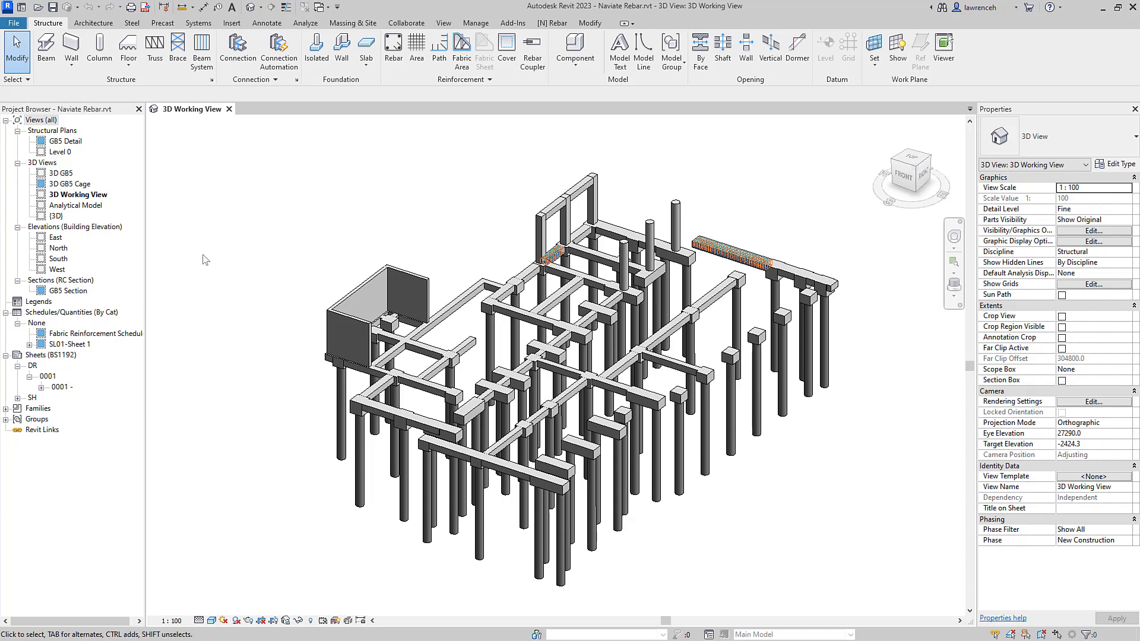
# Switch to the [N] Rebar ribbon to show the Naviate Beam, Column and Wall tools
pyautogui.click(552, 23)
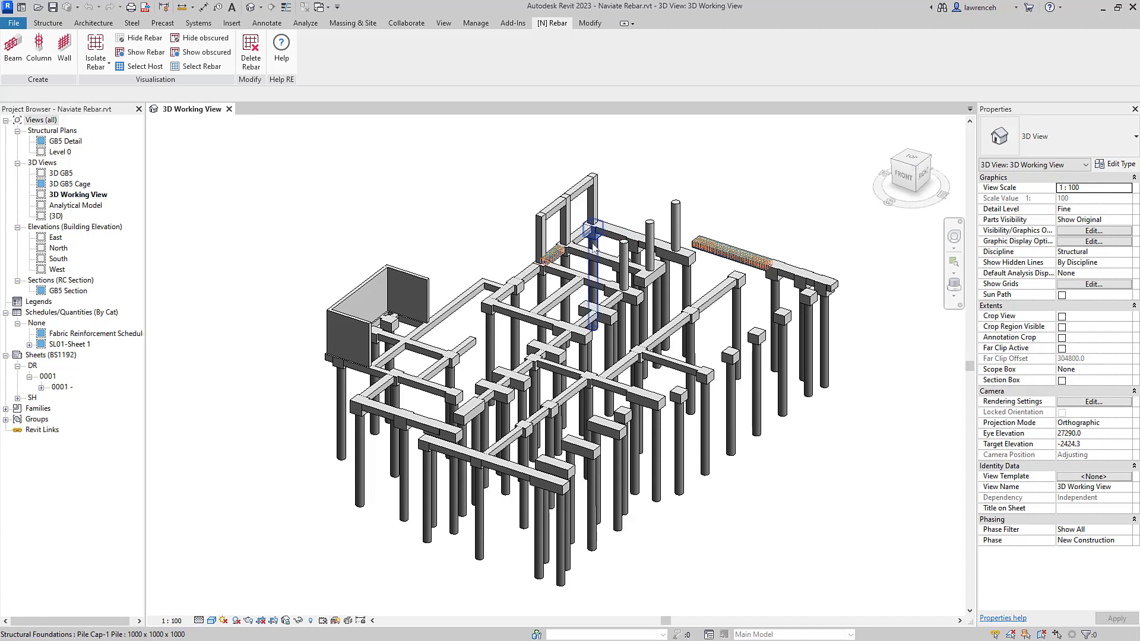
# Select the 3660 mm concrete beam and launch Naviate Beam reinforcement for it
pyautogui.scroll(5, 606, 262)
pyautogui.scroll(2, 607, 265)
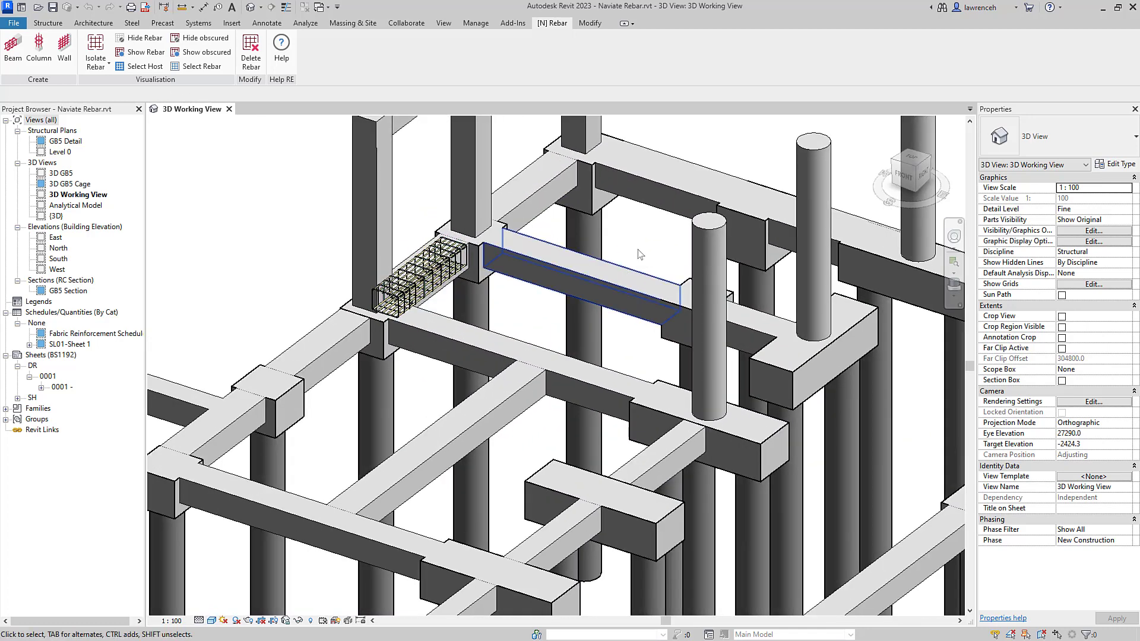
pyautogui.click(624, 271)
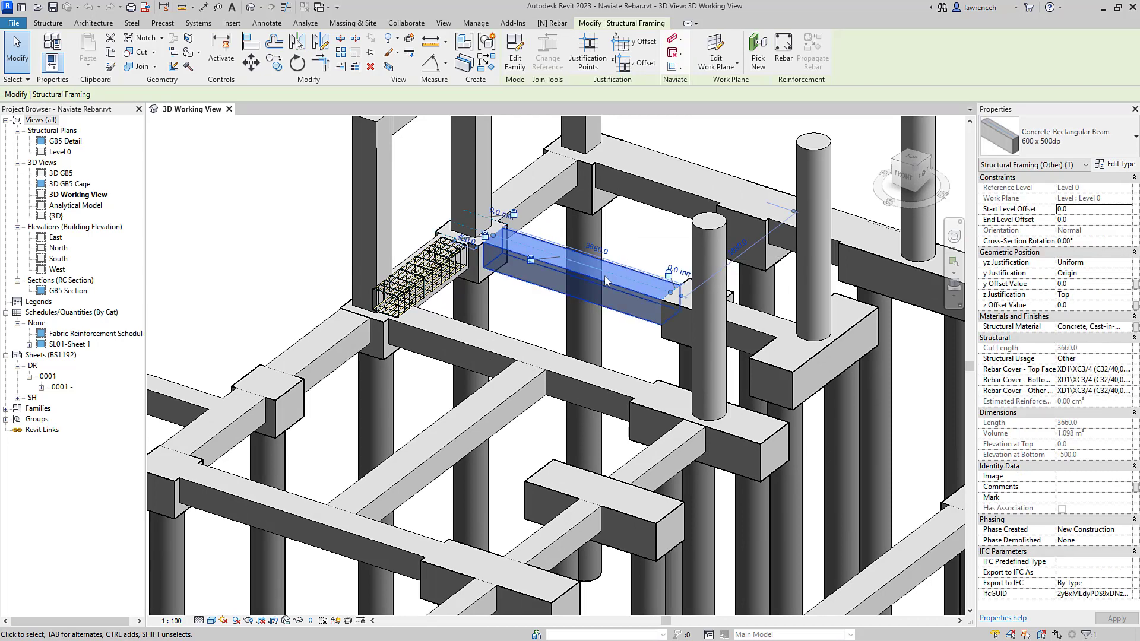
pyautogui.click(670, 39)
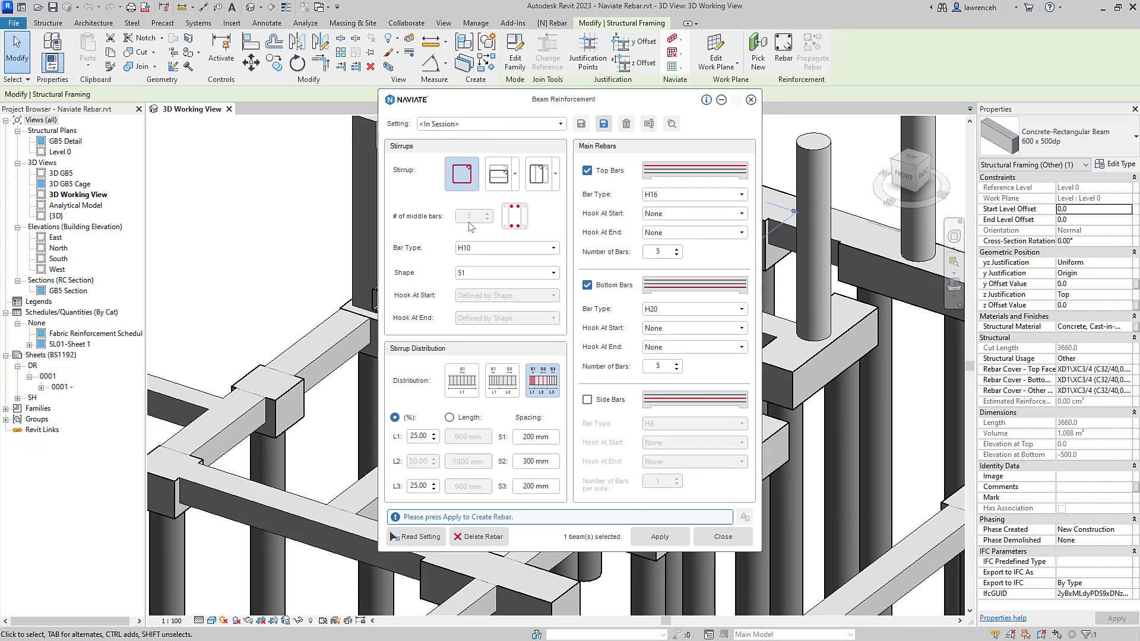
# Choose stirrup shape 52 with the stirrup zones distributed by percentage (33.33%)
pyautogui.click(553, 273)
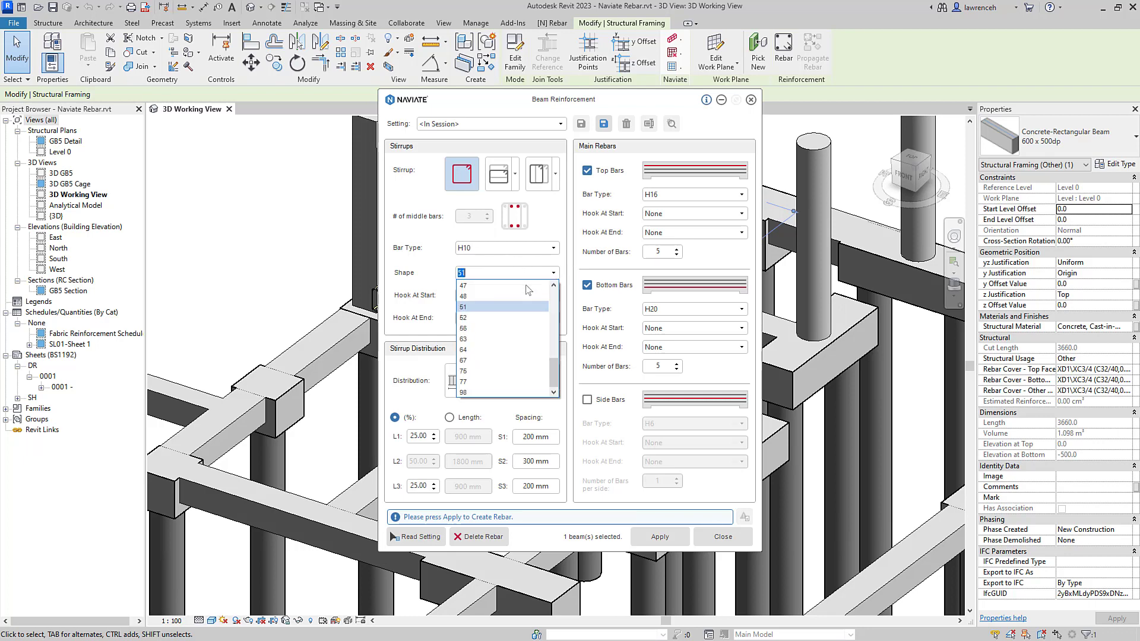
pyautogui.click(486, 316)
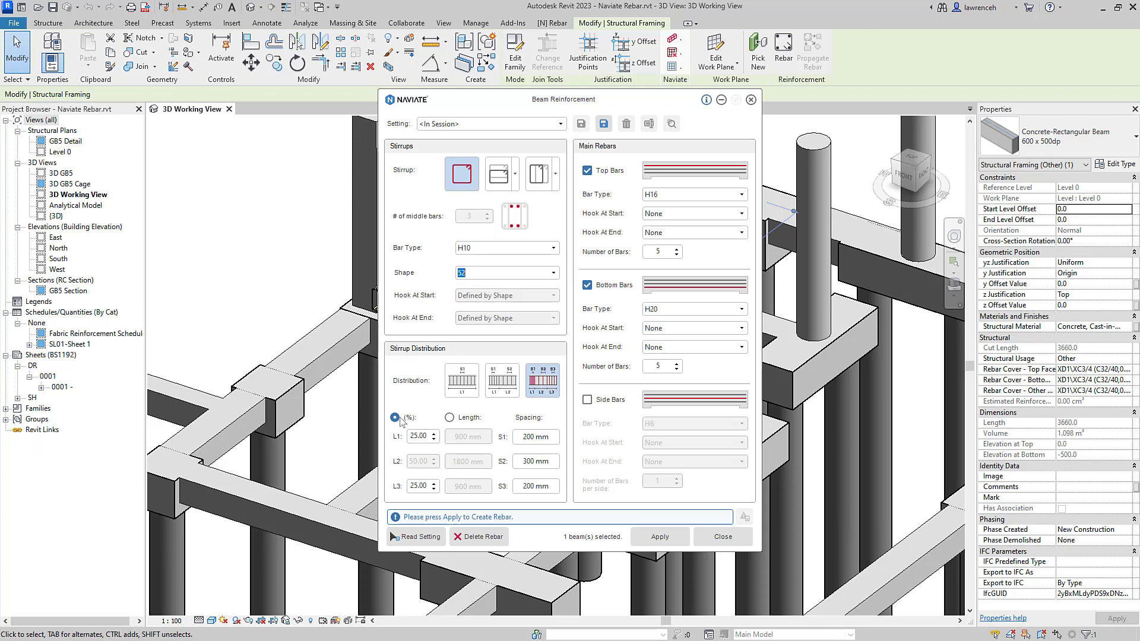
pyautogui.click(451, 418)
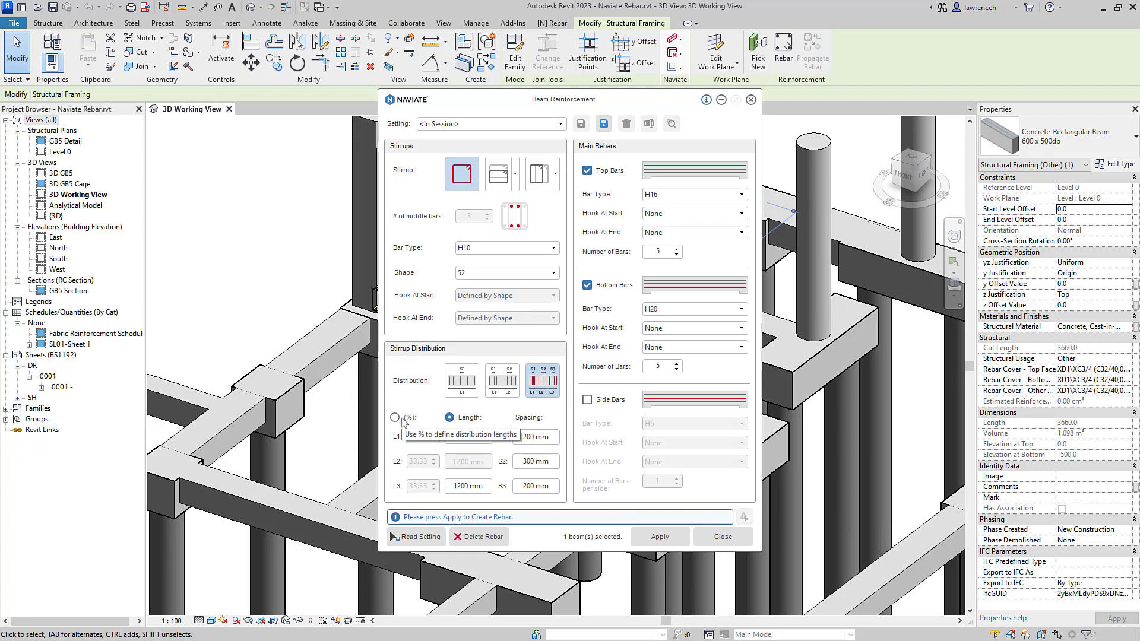
pyautogui.click(396, 419)
pyautogui.click(395, 418)
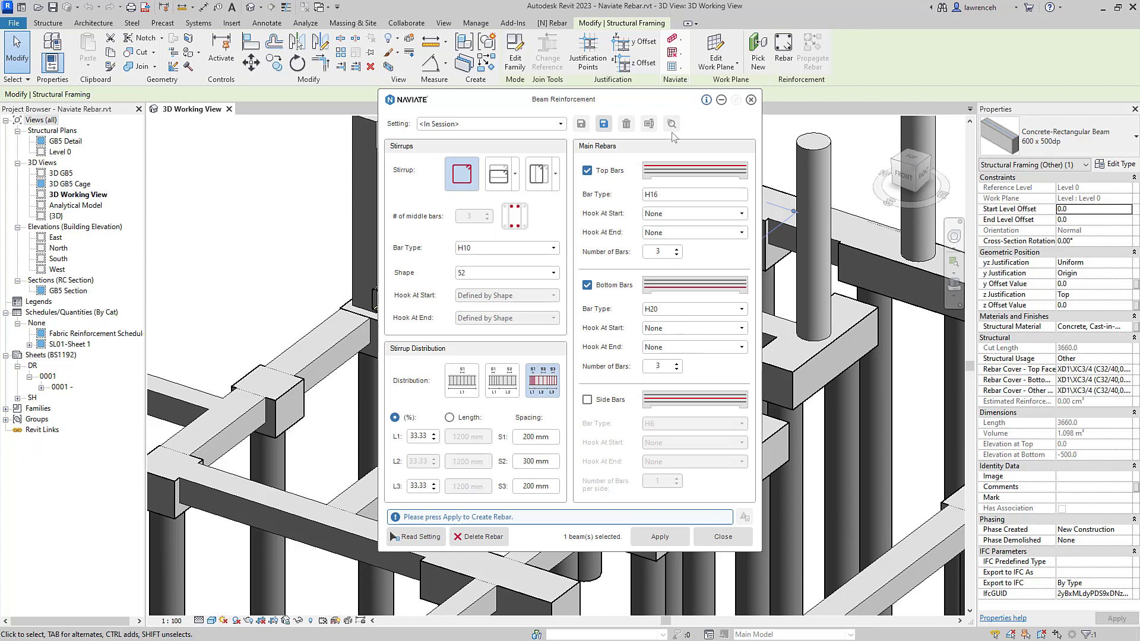
# Apply the same beam reinforcement setting to the 5060 mm beam GB2
pyautogui.moveTo(660, 101); pyautogui.dragTo(352, 95)
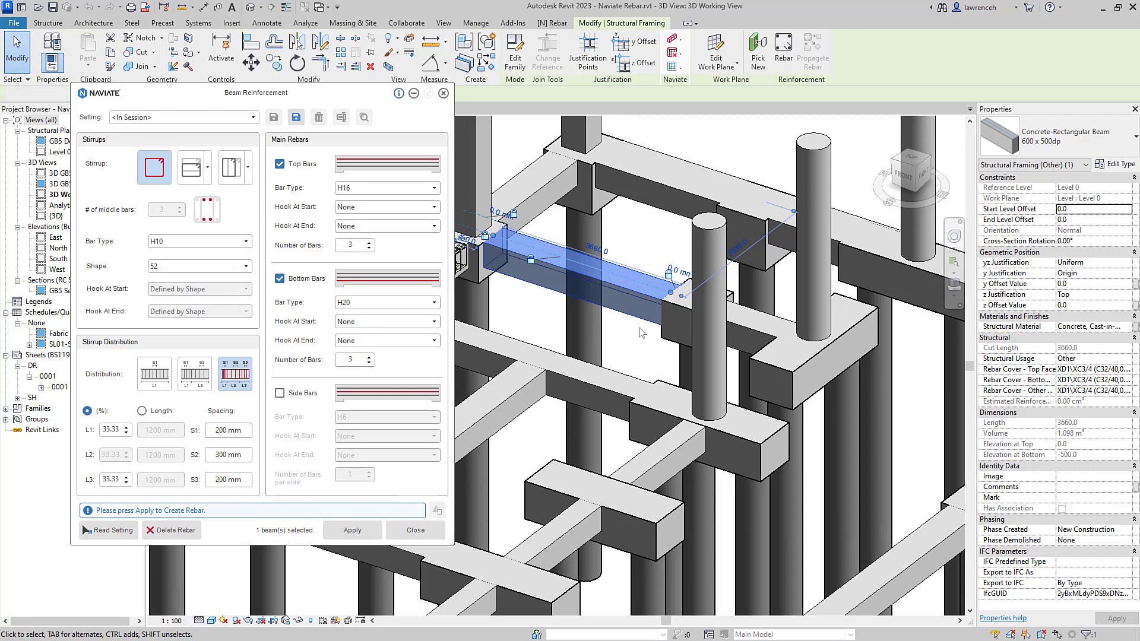
pyautogui.click(623, 375)
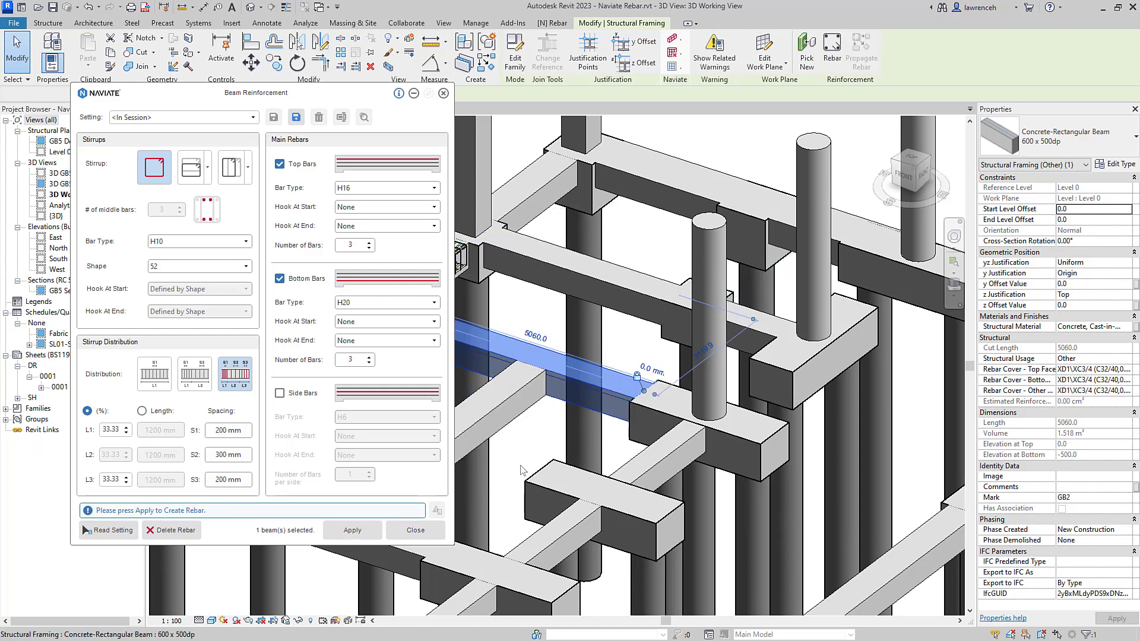
pyautogui.press('Return')
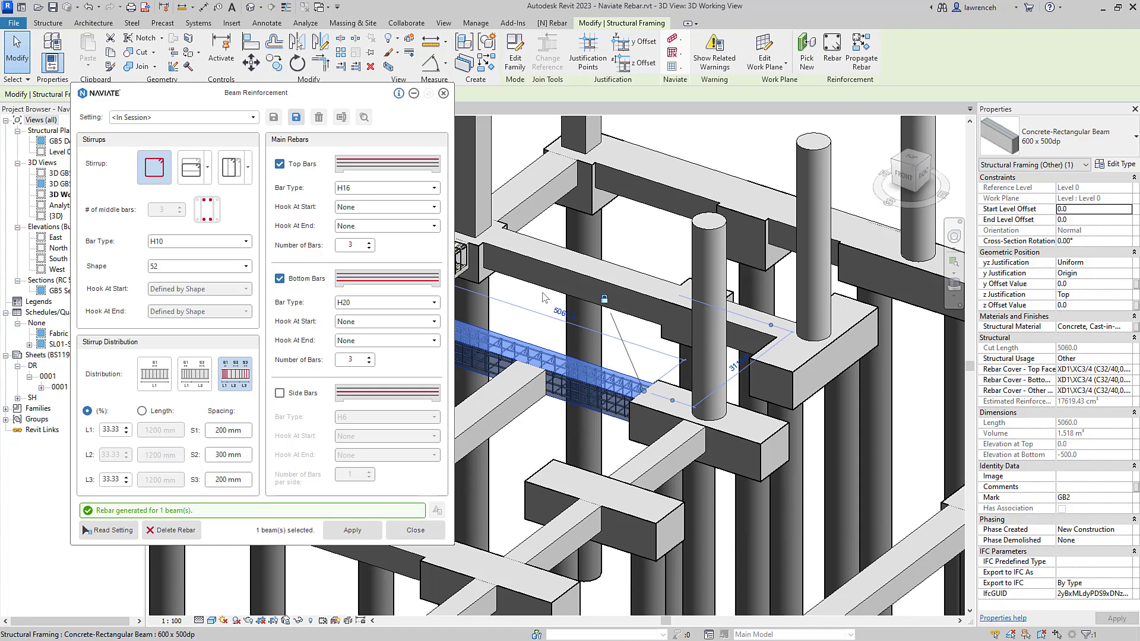
# Turn on Show obscured so the beam rebar shows through the concrete, then deselect
pyautogui.click(557, 23)
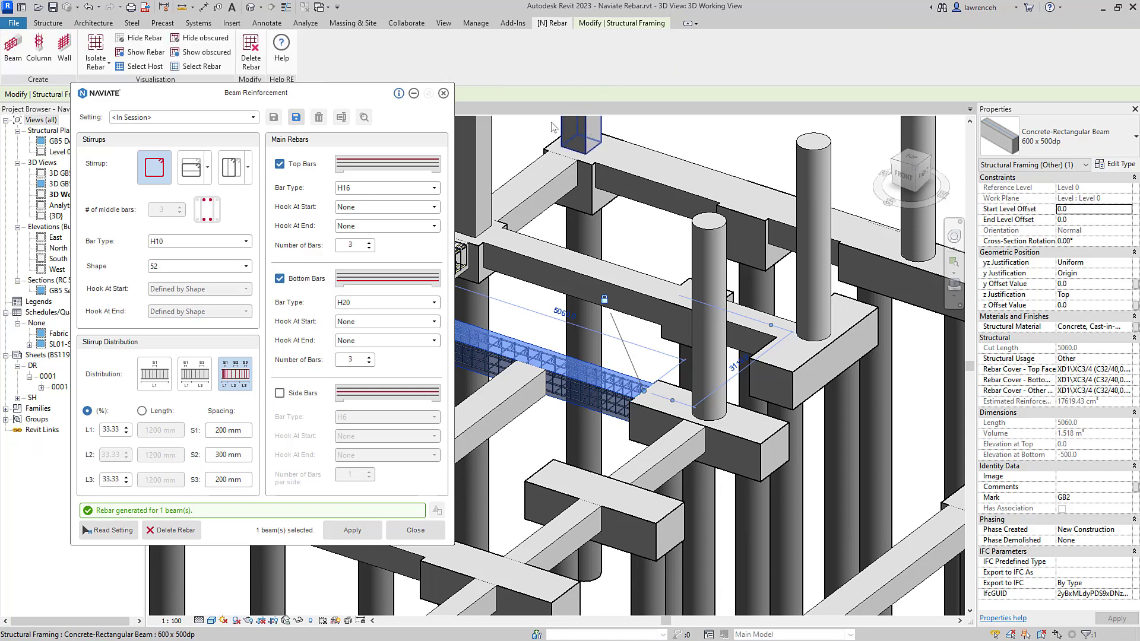
pyautogui.click(225, 57)
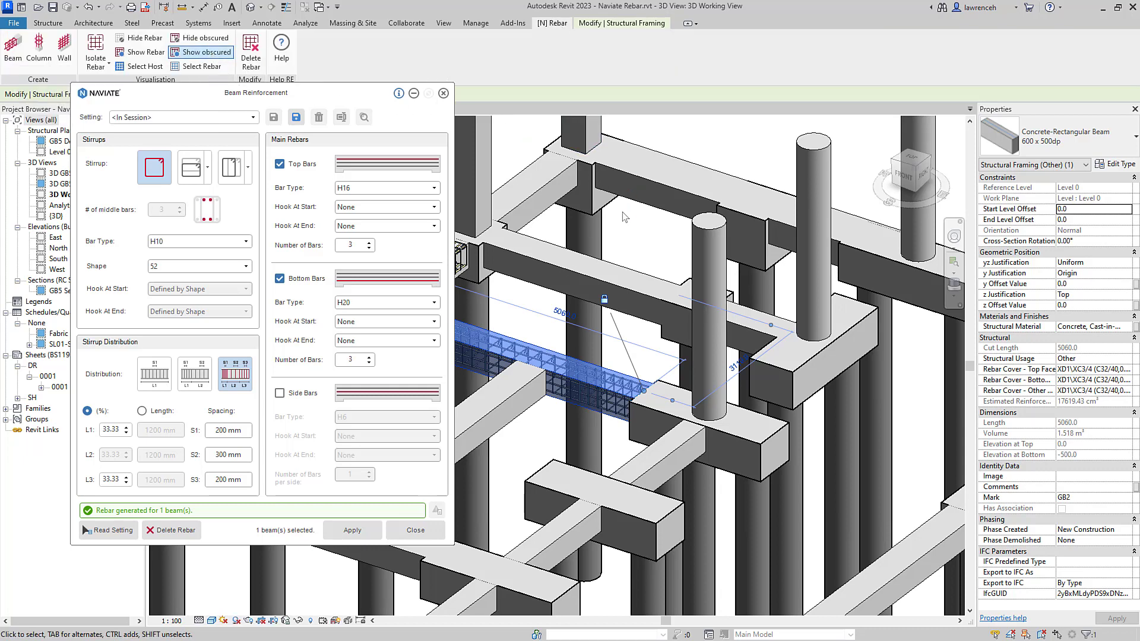
pyautogui.click(648, 239)
pyautogui.scroll(-2, 649, 239)
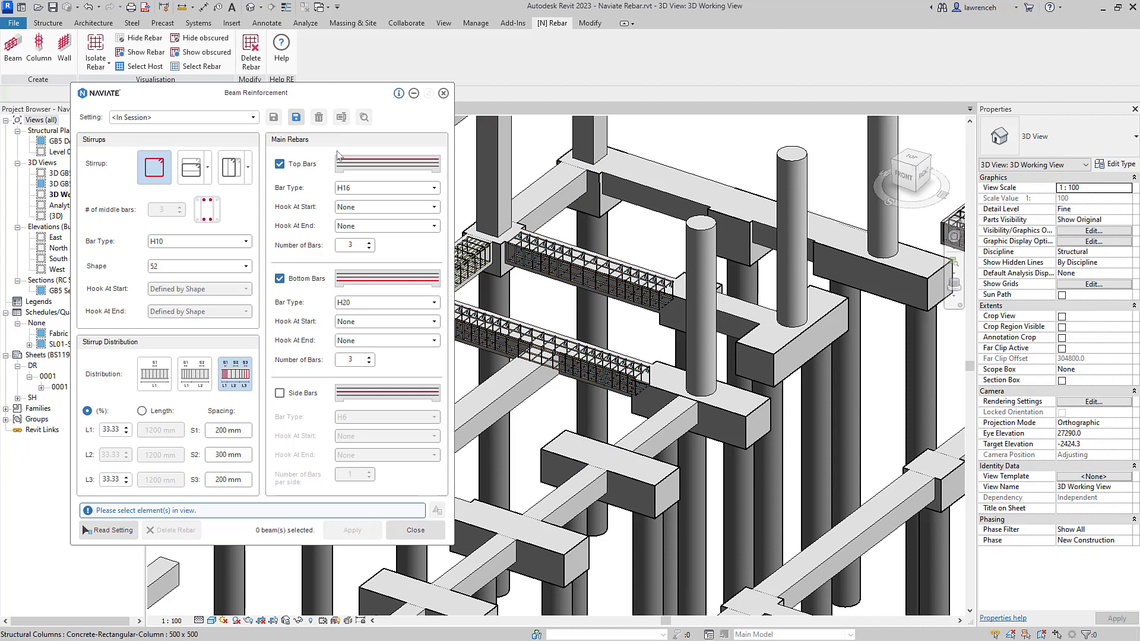
# Open sheet 0001 and inspect the GB5 Detail and GB5 Section viewports
pyautogui.moveTo(349, 90); pyautogui.dragTo(429, 186)
pyautogui.doubleClick(61, 387)
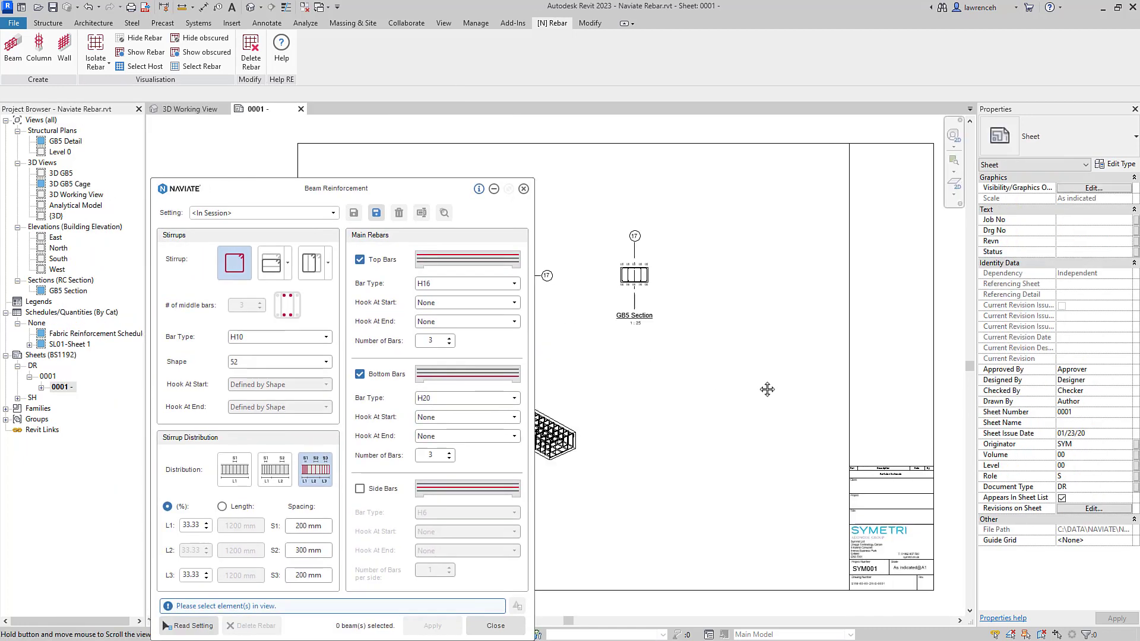
pyautogui.scroll(5, 587, 285)
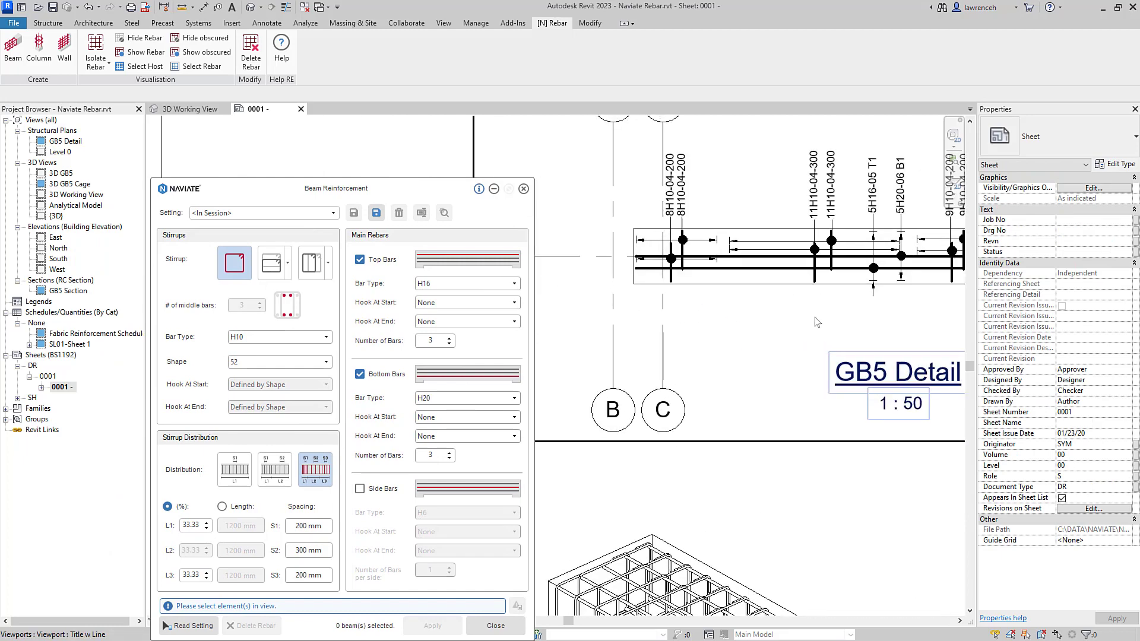
pyautogui.moveTo(749, 366); pyautogui.dragTo(709, 375, button='middle')
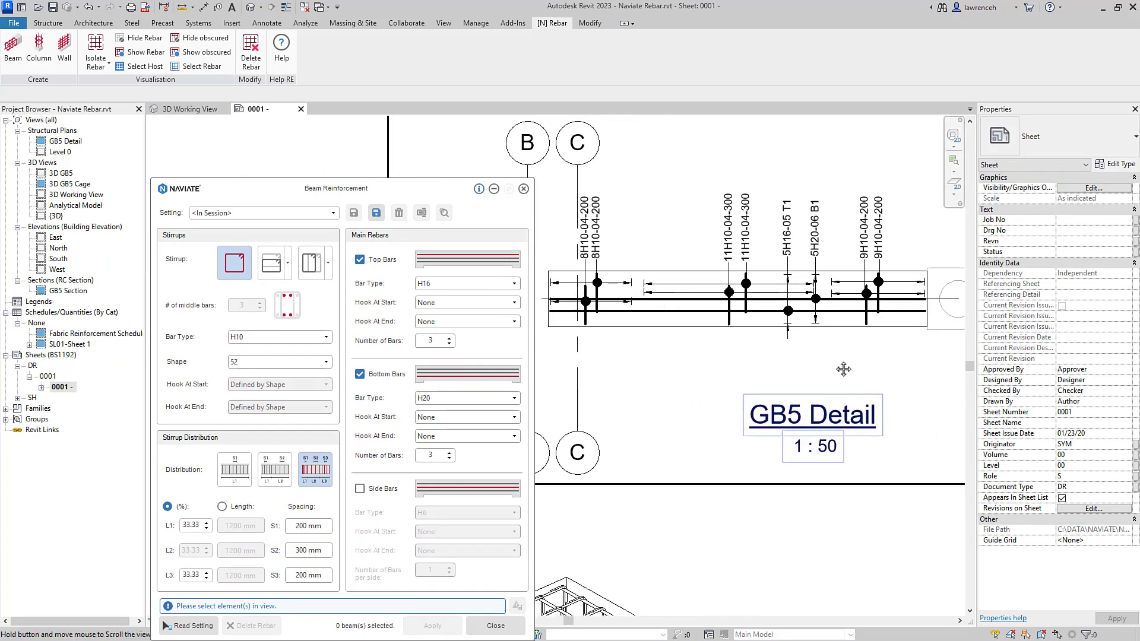
pyautogui.moveTo(695, 345); pyautogui.dragTo(404, 351, button='middle')
pyautogui.moveTo(853, 371); pyautogui.dragTo(688, 397, button='middle')
pyautogui.scroll(-2, 695, 398)
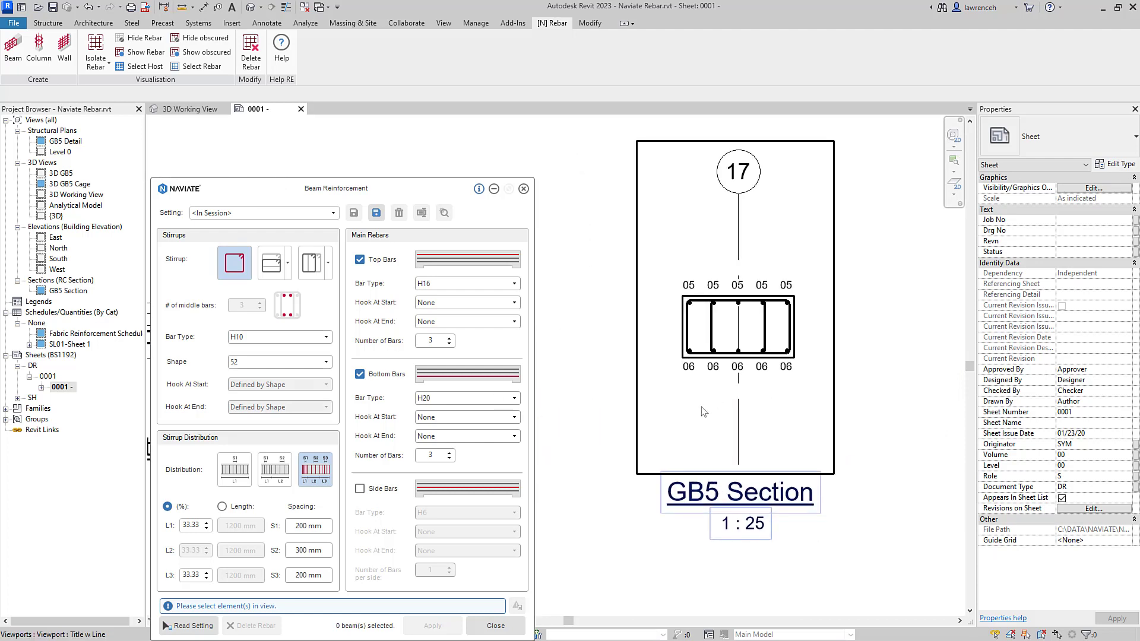
pyautogui.scroll(3, 778, 392)
pyautogui.scroll(-2, 832, 336)
pyautogui.scroll(1, 835, 335)
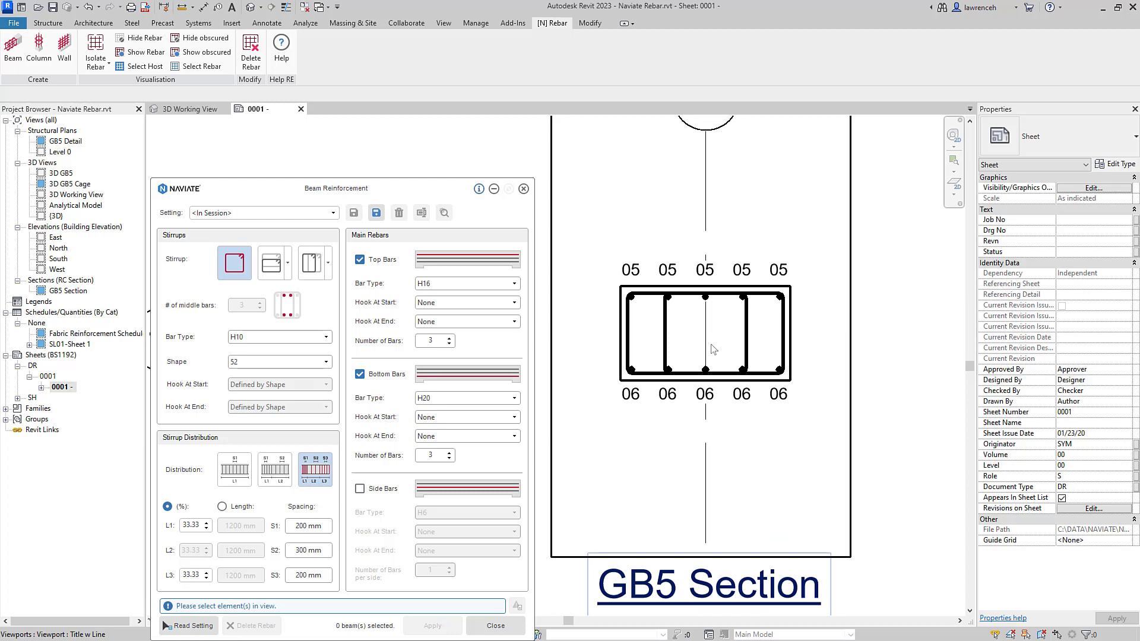
pyautogui.scroll(-3, 787, 412)
pyautogui.moveTo(540, 445); pyautogui.dragTo(743, 421, button='middle')
pyautogui.scroll(4, 739, 410)
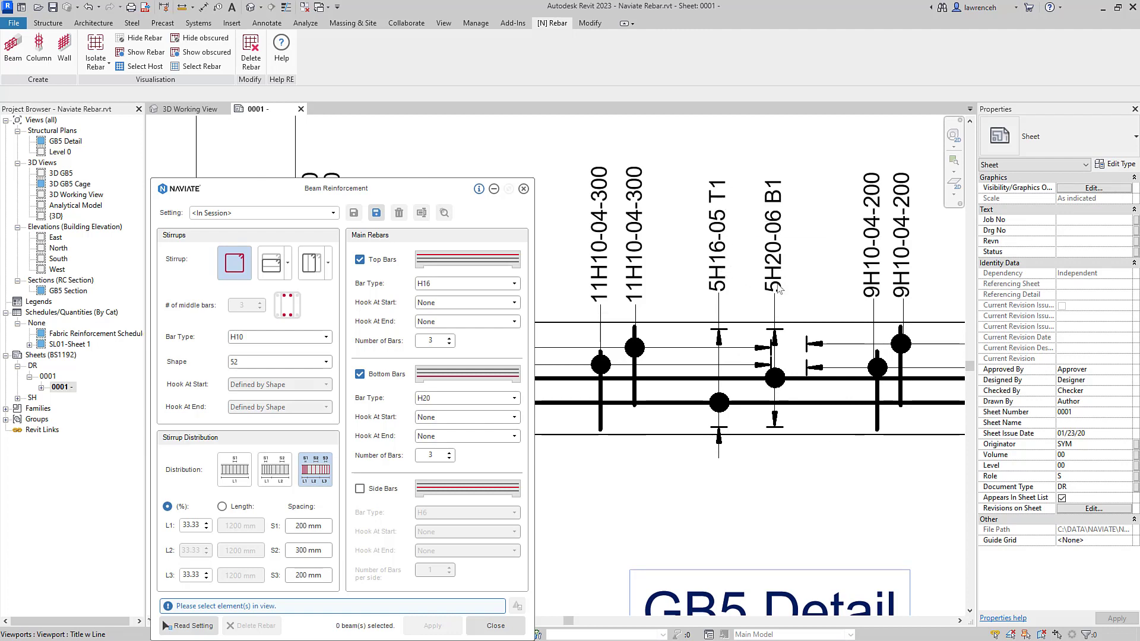
# Load the GB5 reinforcement setting by reading it from the beam on the sheet
pyautogui.click(749, 309)
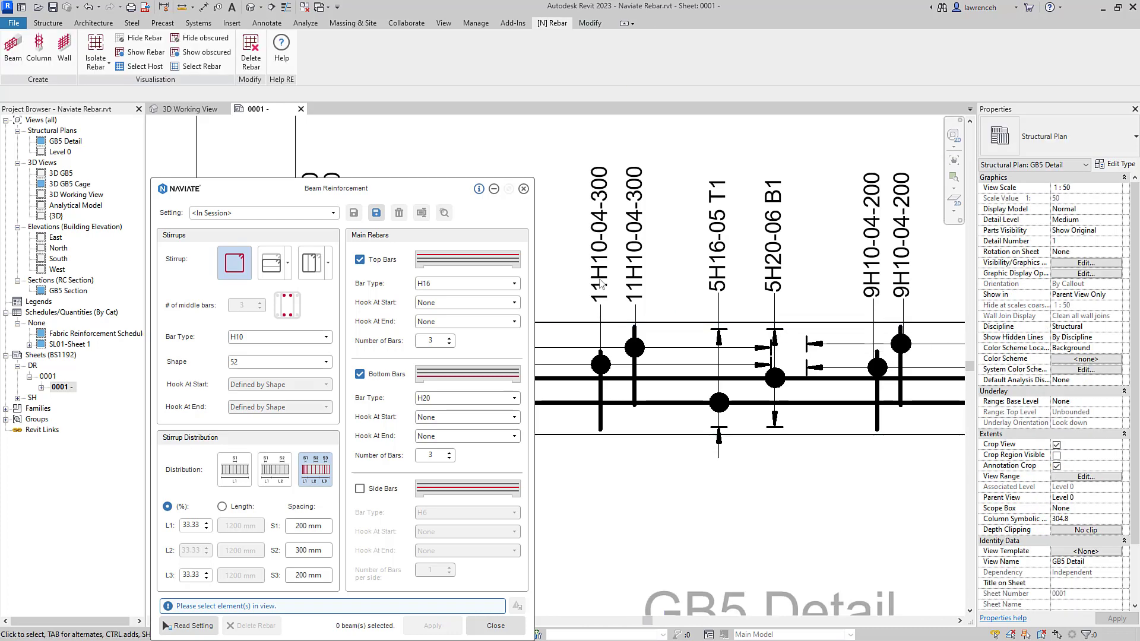
pyautogui.moveTo(436, 183); pyautogui.dragTo(426, 137)
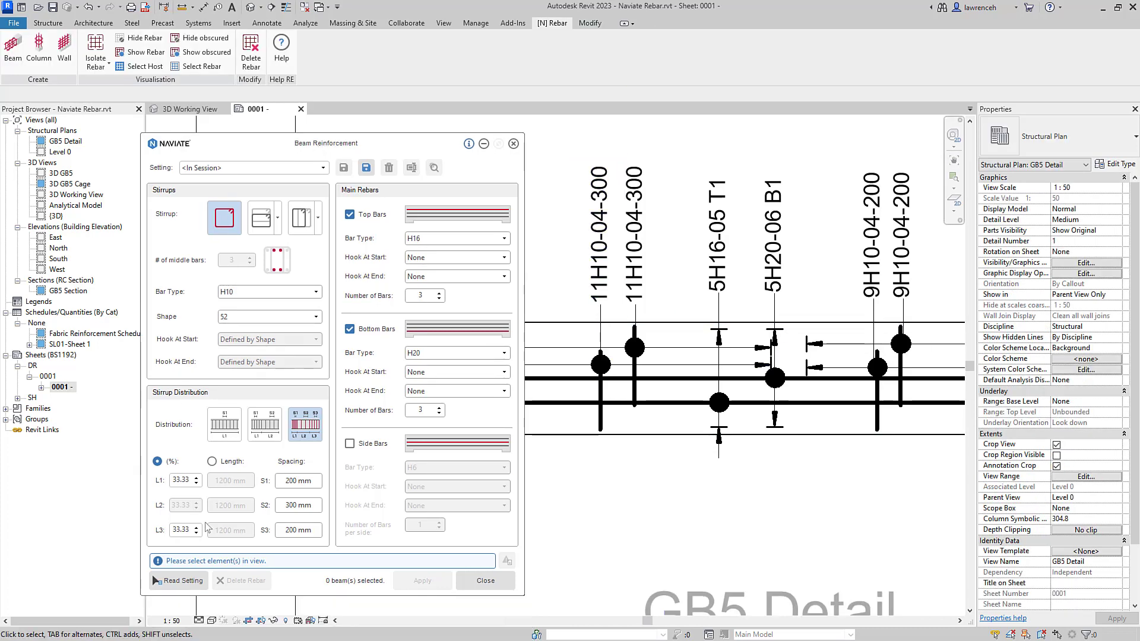
pyautogui.click(178, 580)
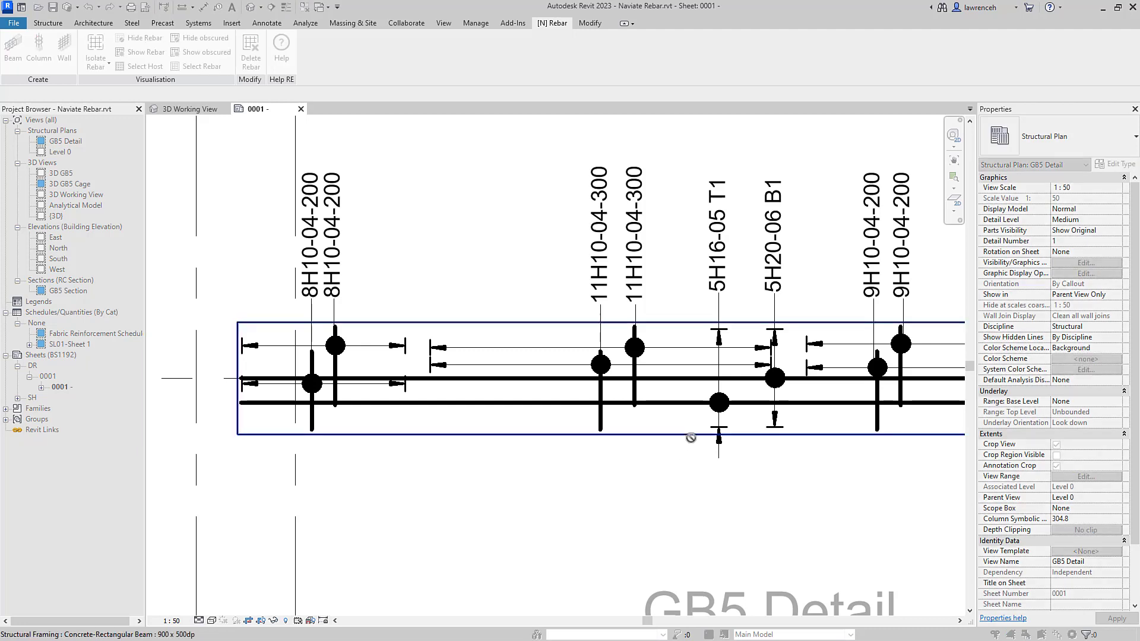
pyautogui.click(692, 439)
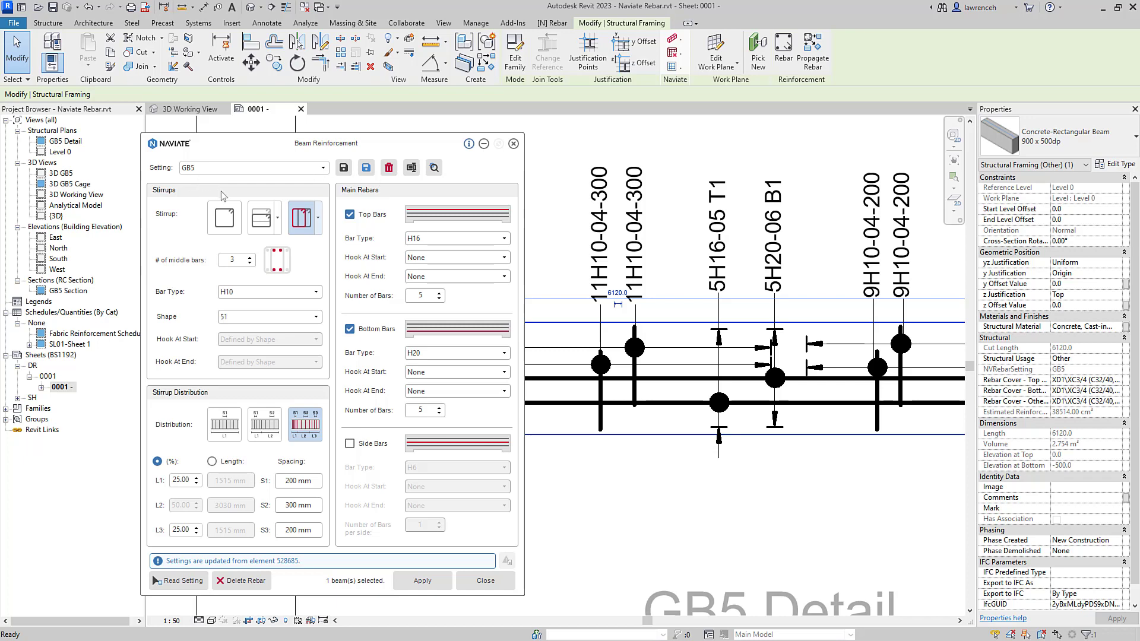
# Change the top bars to H20, save setting GB5, and update all GB5 beams
pyautogui.click(505, 238)
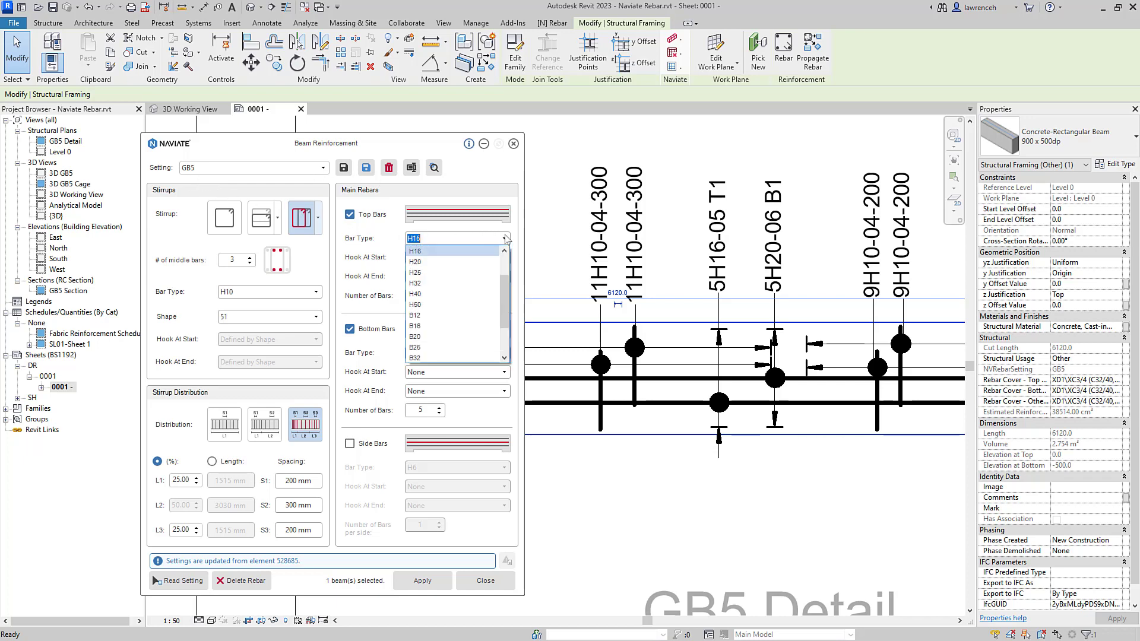
pyautogui.click(453, 261)
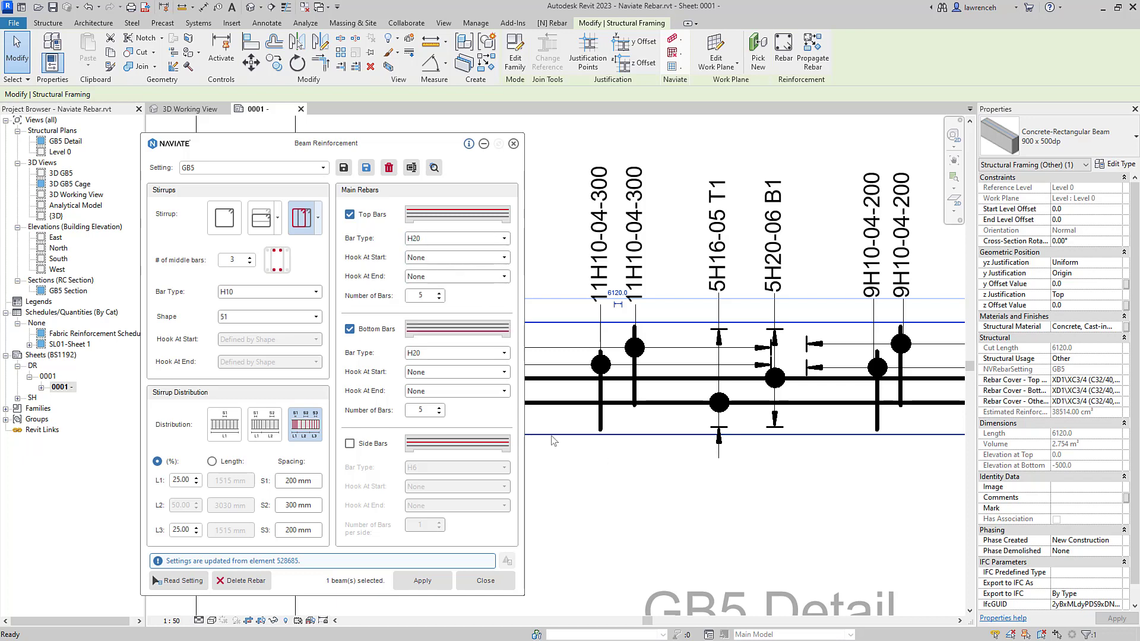
pyautogui.click(344, 168)
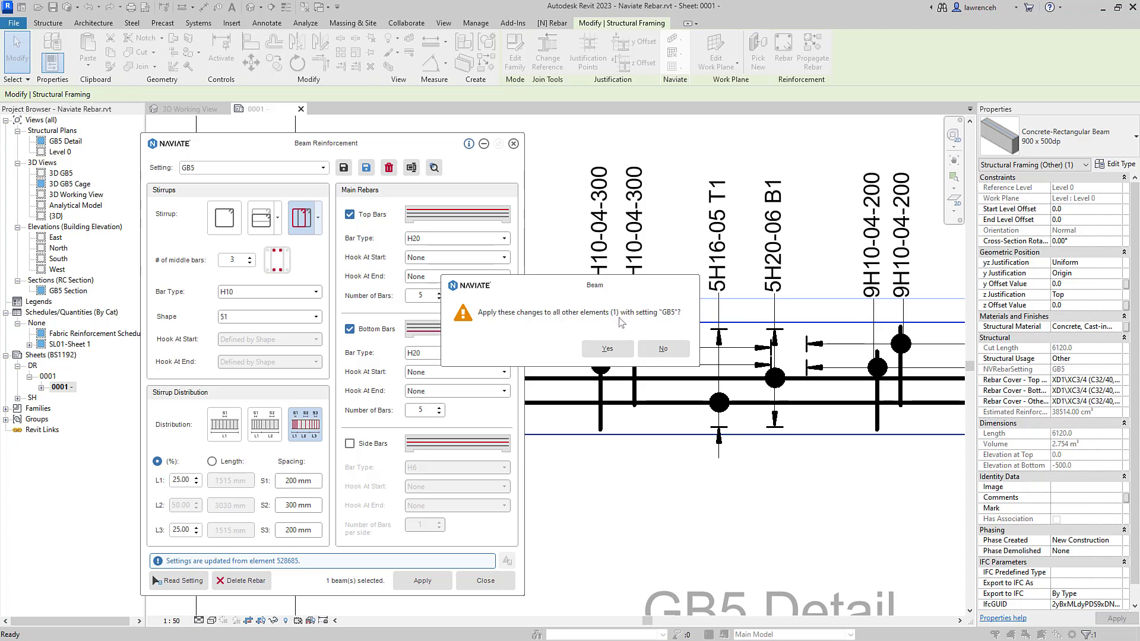
pyautogui.click(622, 353)
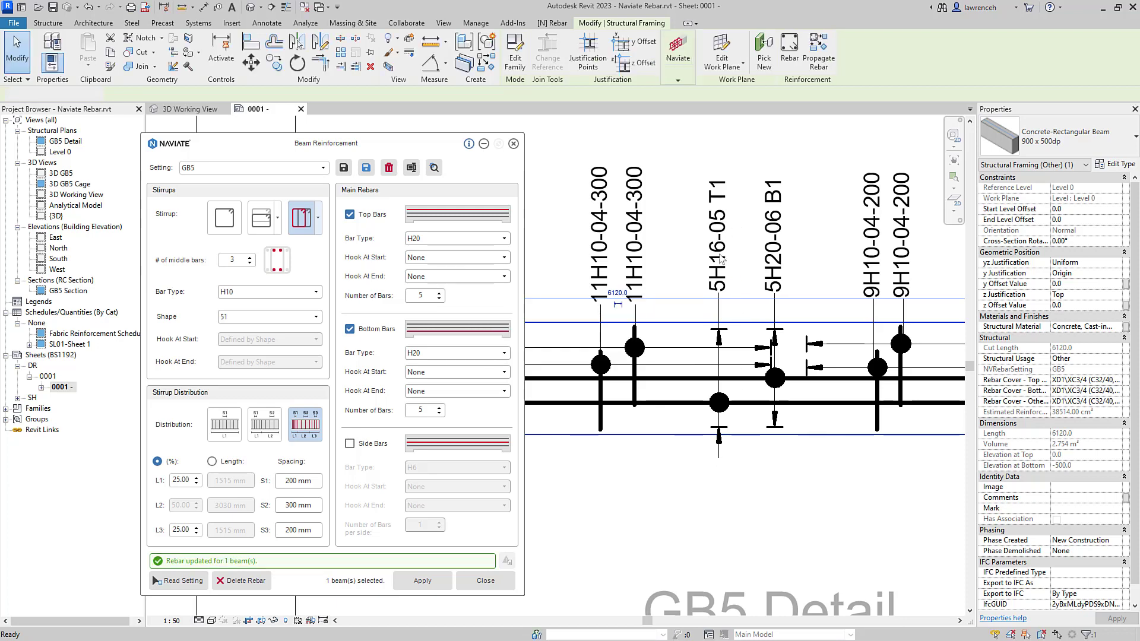
# Deselect the beam, bring the GB5 Section viewport into view, and close Beam Reinforcement
pyautogui.scroll(-3, 758, 281)
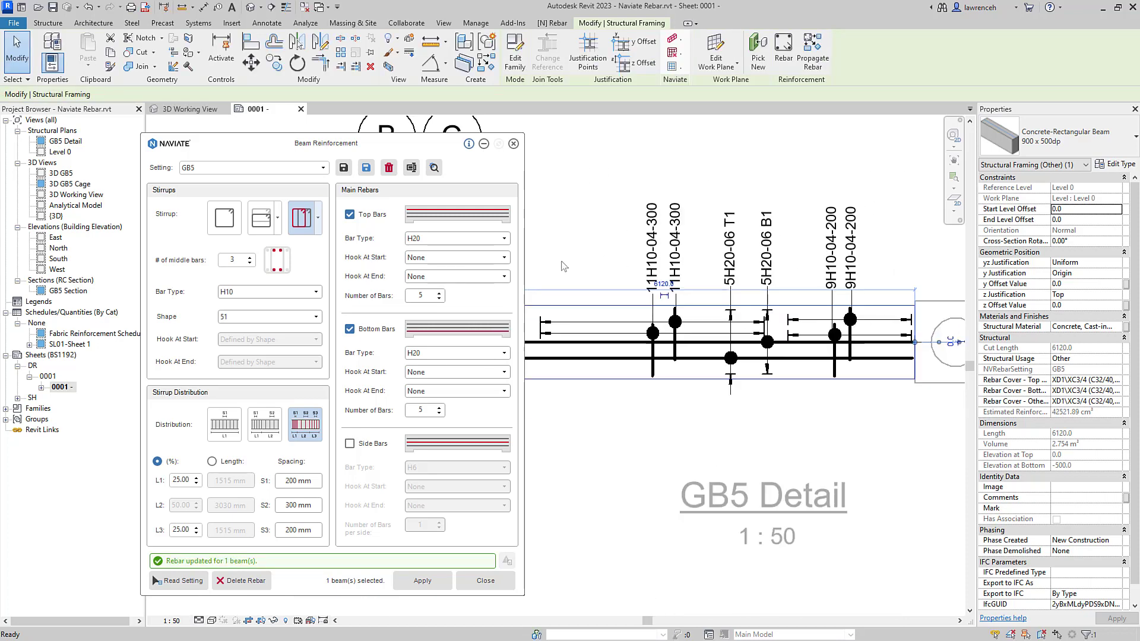
pyautogui.scroll(3, 799, 273)
pyautogui.moveTo(799, 273); pyautogui.dragTo(683, 330, button='middle')
pyautogui.click(684, 330)
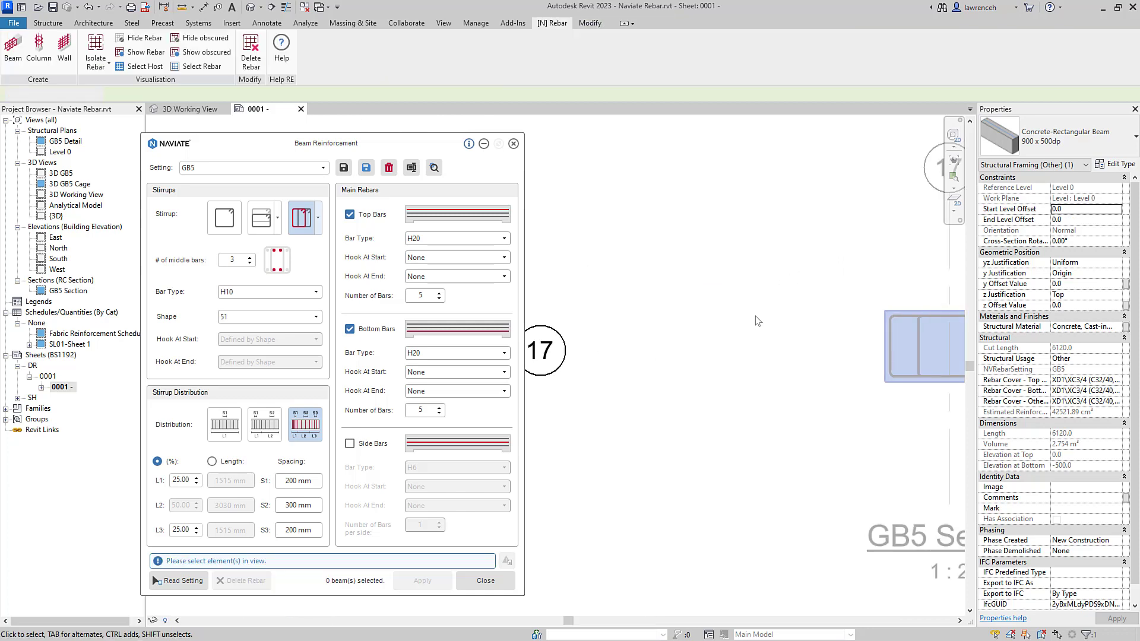
pyautogui.scroll(3, 755, 316)
pyautogui.scroll(2, 749, 415)
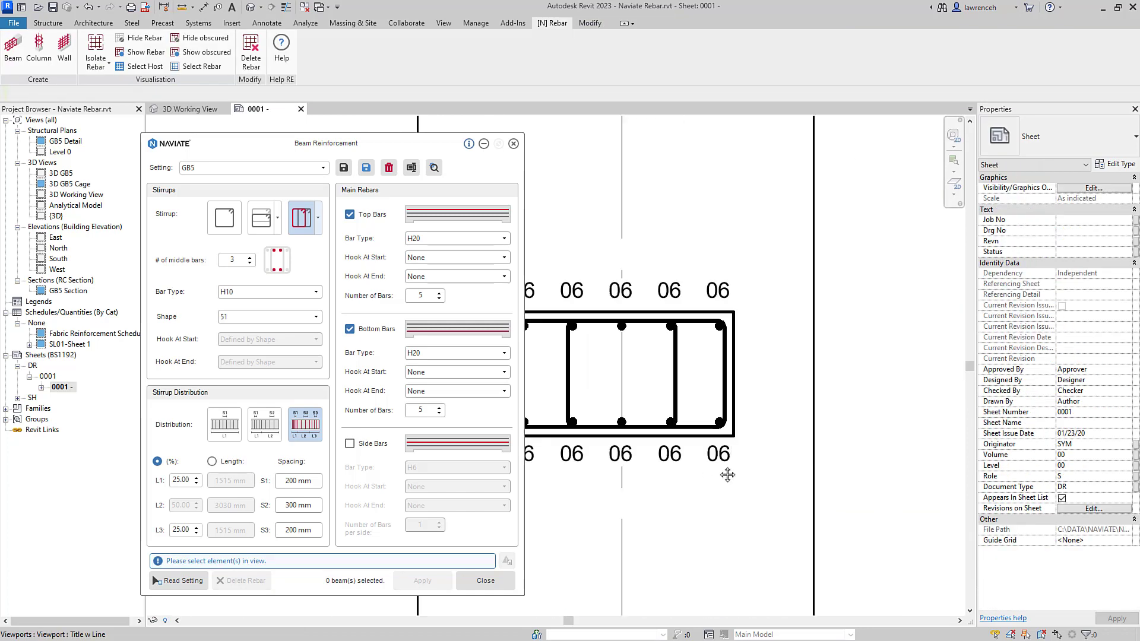
pyautogui.scroll(2, 653, 469)
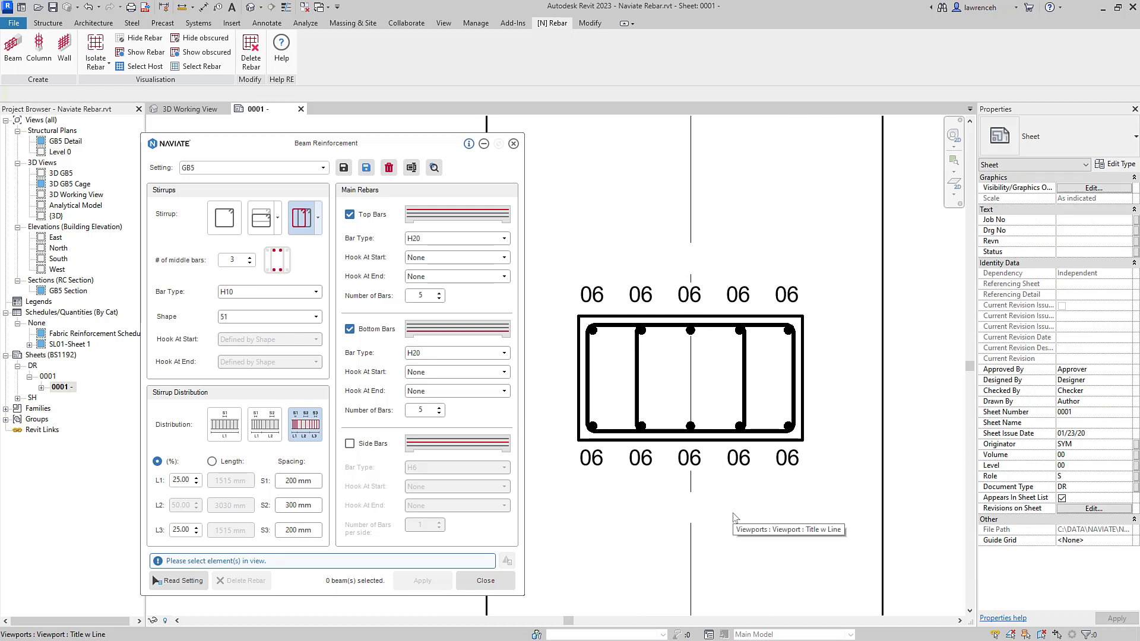
pyautogui.click(485, 581)
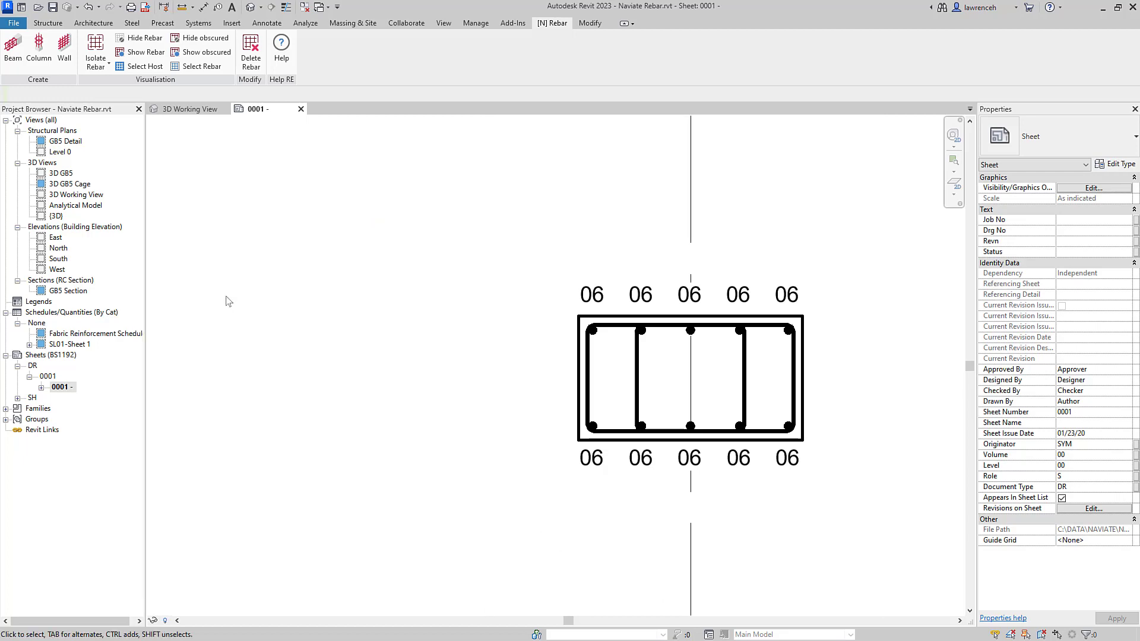
# Start Naviate Column reinforcement for the 500 x 500 rectangular column in the 3D Working View
pyautogui.click(190, 110)
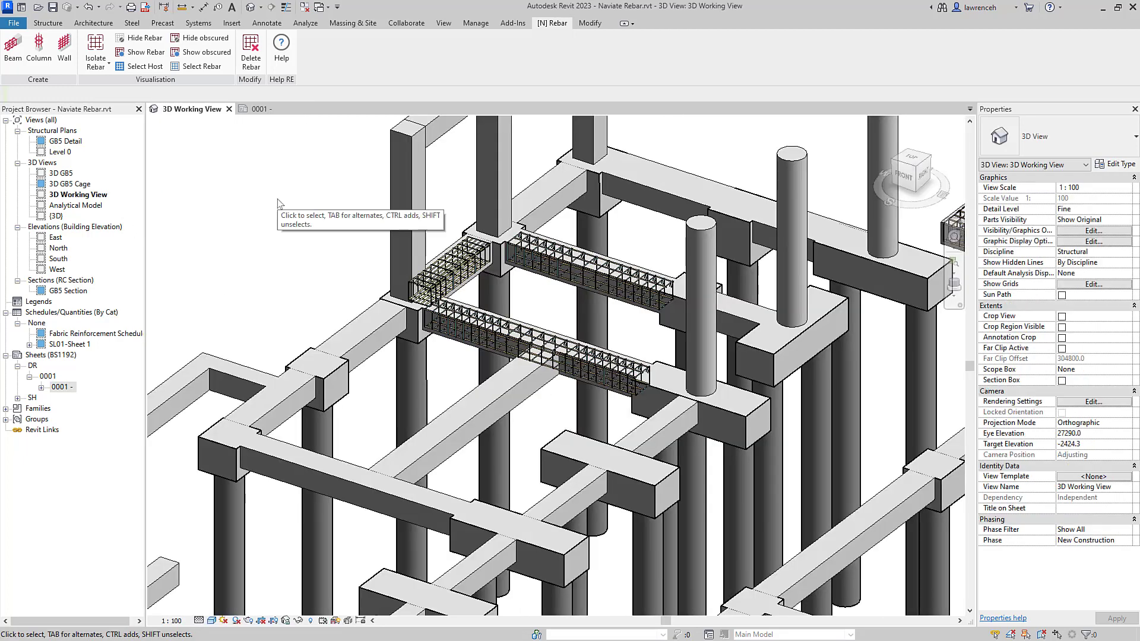
pyautogui.click(38, 47)
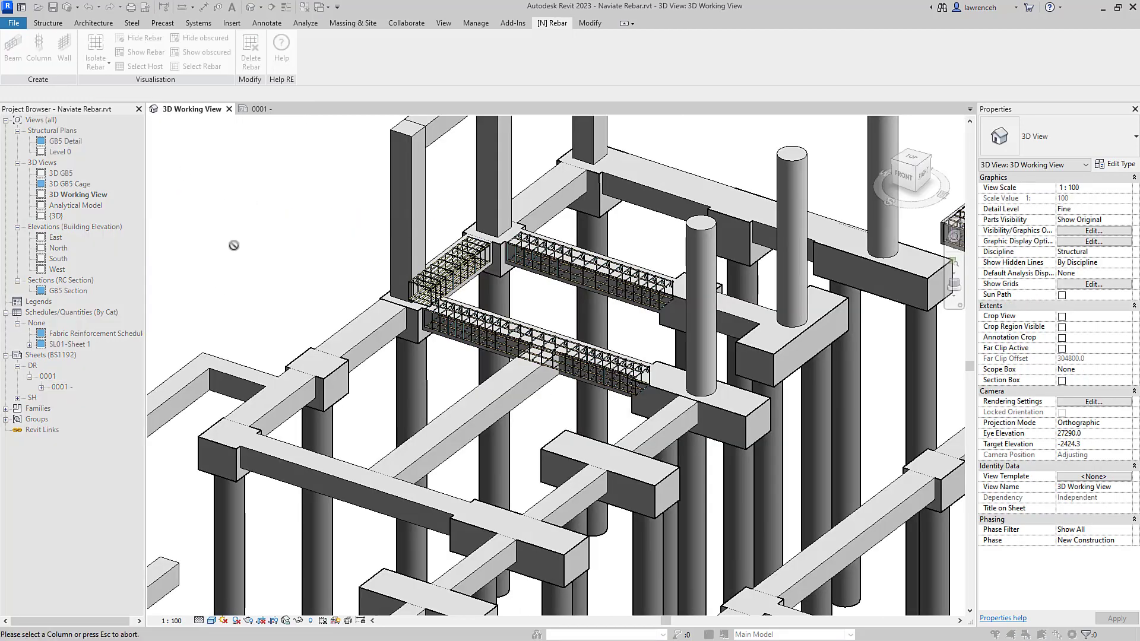
pyautogui.click(595, 139)
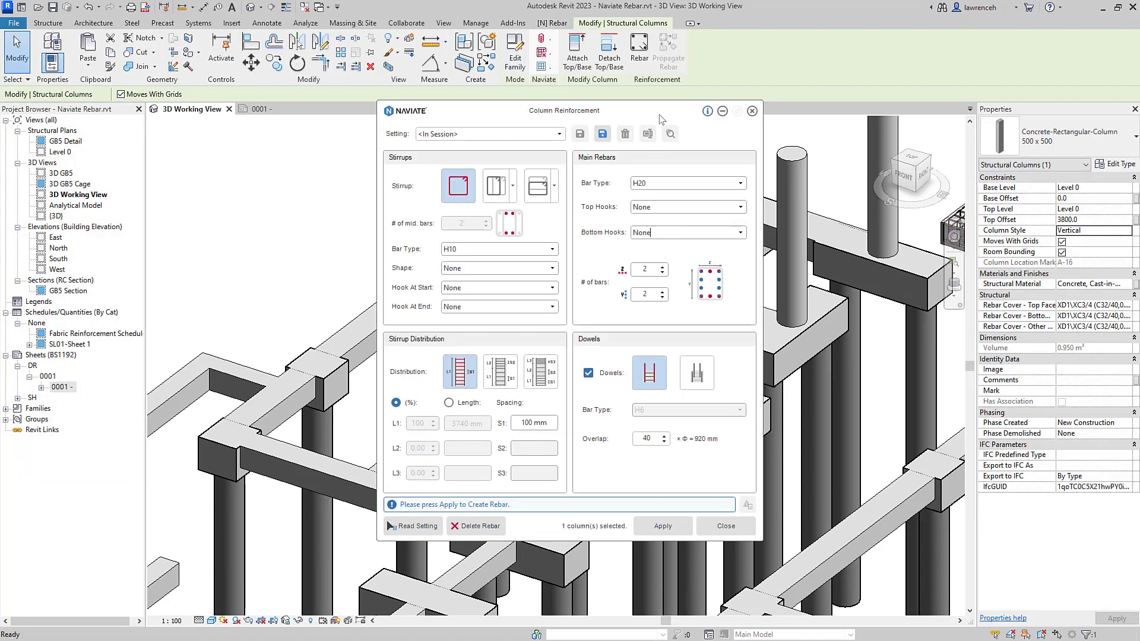
pyautogui.moveTo(659, 118); pyautogui.dragTo(392, 146)
pyautogui.moveTo(641, 291); pyautogui.dragTo(792, 417, button='middle')
pyautogui.scroll(-2, 801, 261)
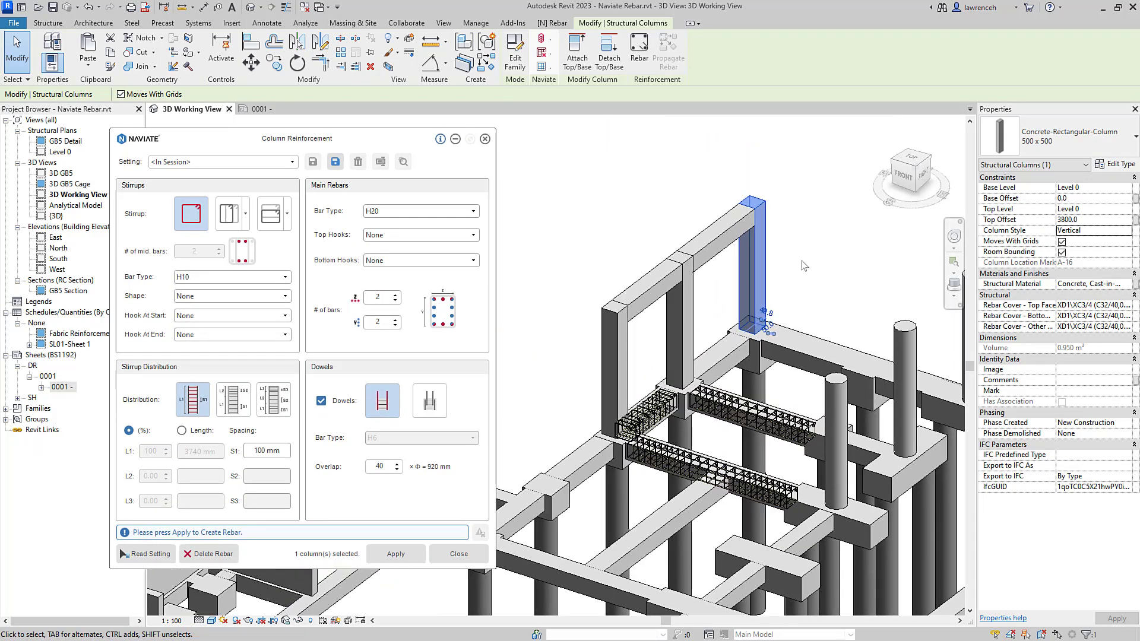
# Use mid-bar stirrups in two zones defined by length, with L1 of 1500 mm
pyautogui.click(229, 214)
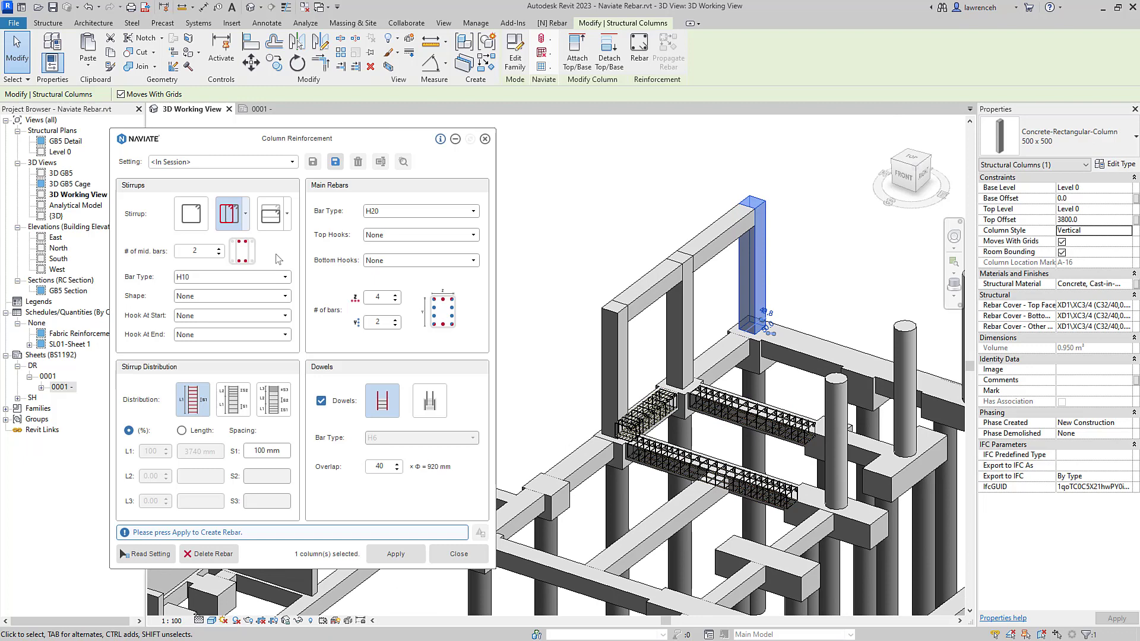
pyautogui.click(237, 410)
pyautogui.click(181, 431)
pyautogui.moveTo(184, 452); pyautogui.dragTo(226, 462)
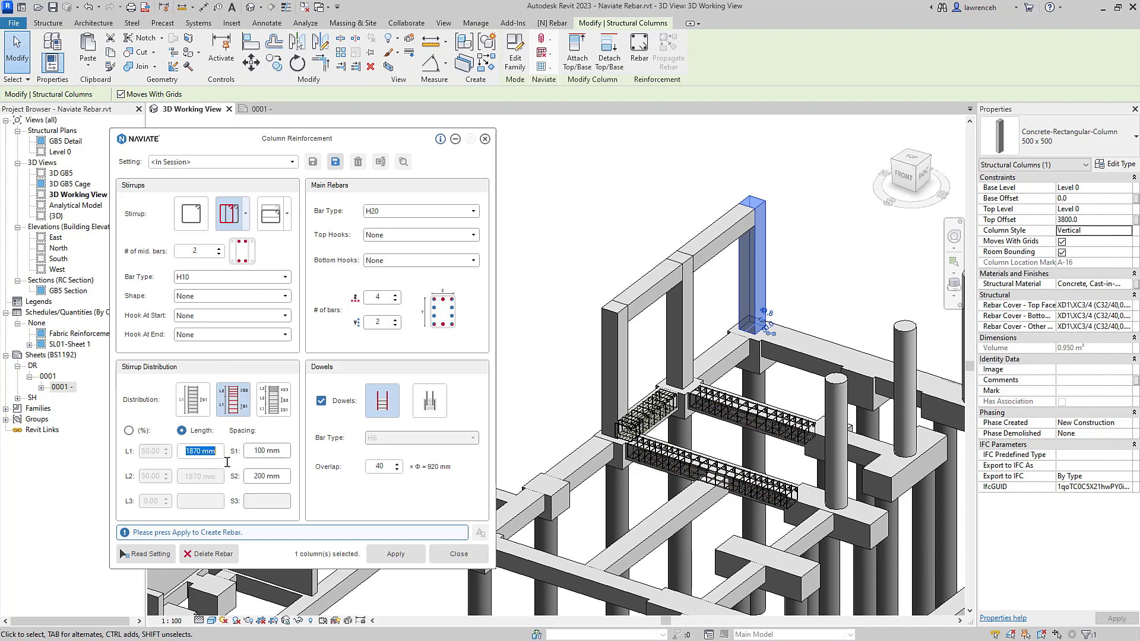
pyautogui.write('15')
# Set 4 by 4 main bars and the alternate dowel arrangement with H20 dowels, overlap 50
pyautogui.click(395, 320)
pyautogui.click(395, 320)
pyautogui.click(432, 404)
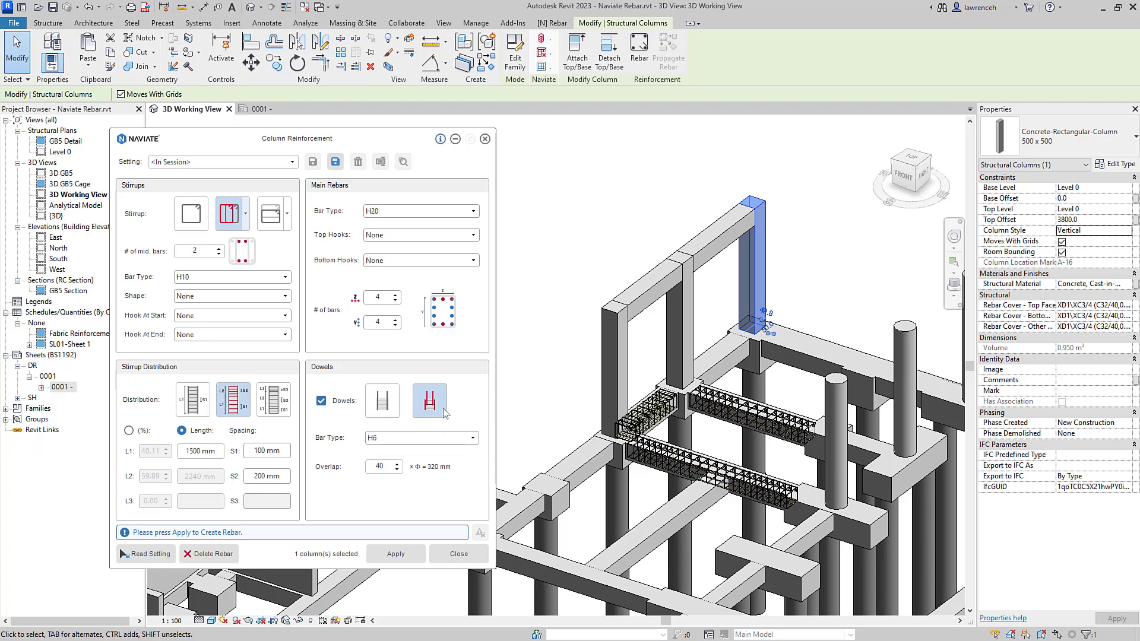
pyautogui.click(472, 438)
pyautogui.click(472, 442)
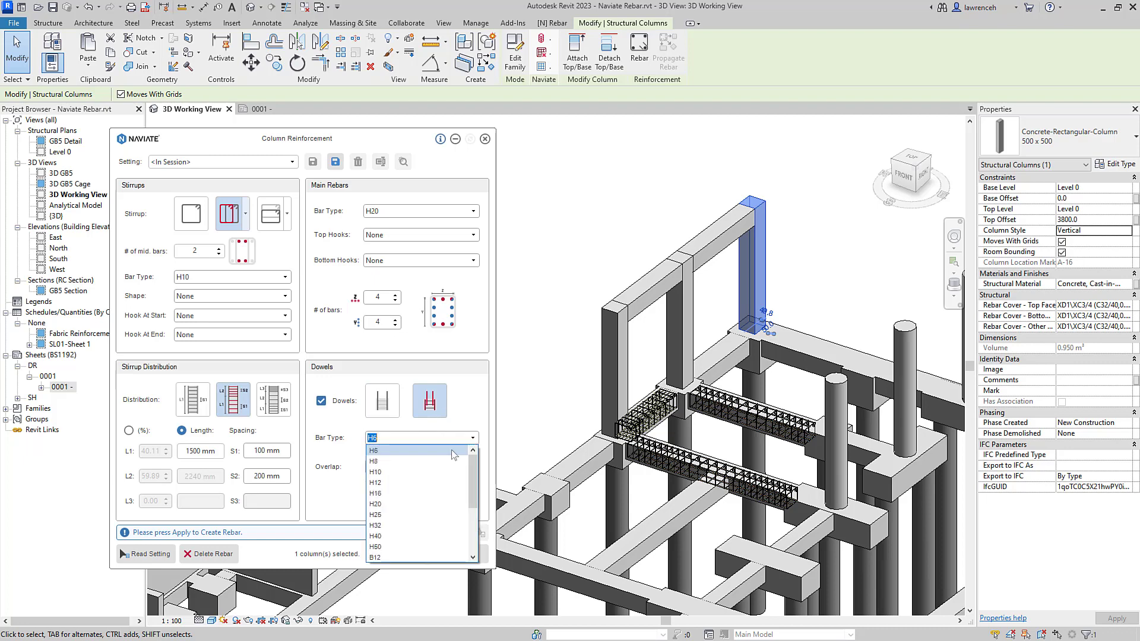
pyautogui.click(408, 501)
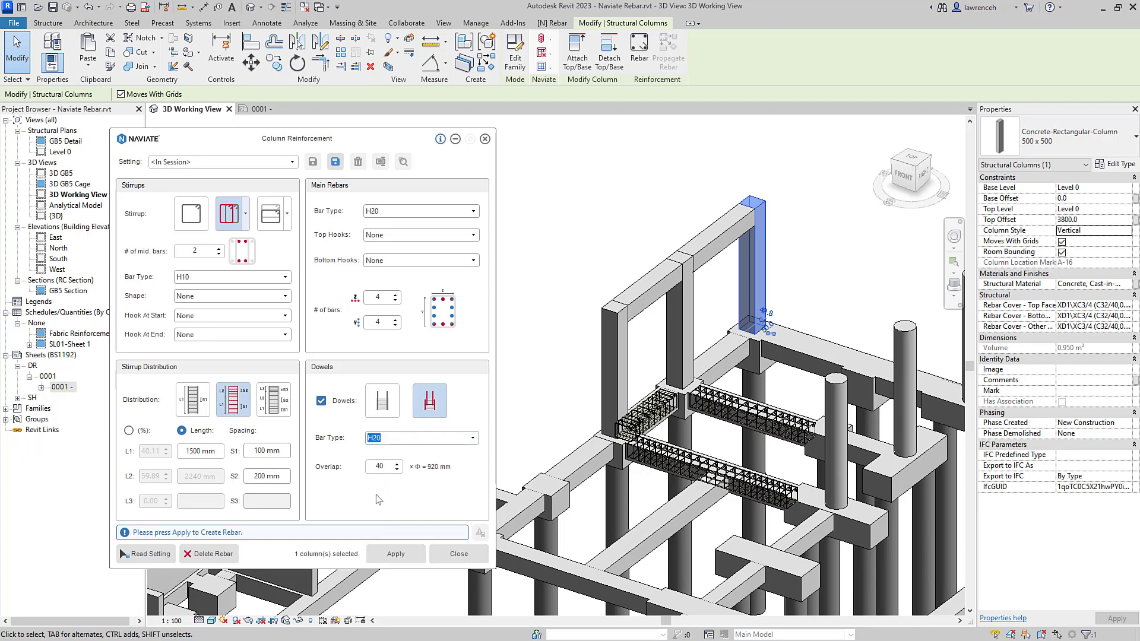
pyautogui.doubleClick(372, 467)
# Save the column settings as C1 and generate the rebar in the 500 x 500 column
pyautogui.click(336, 163)
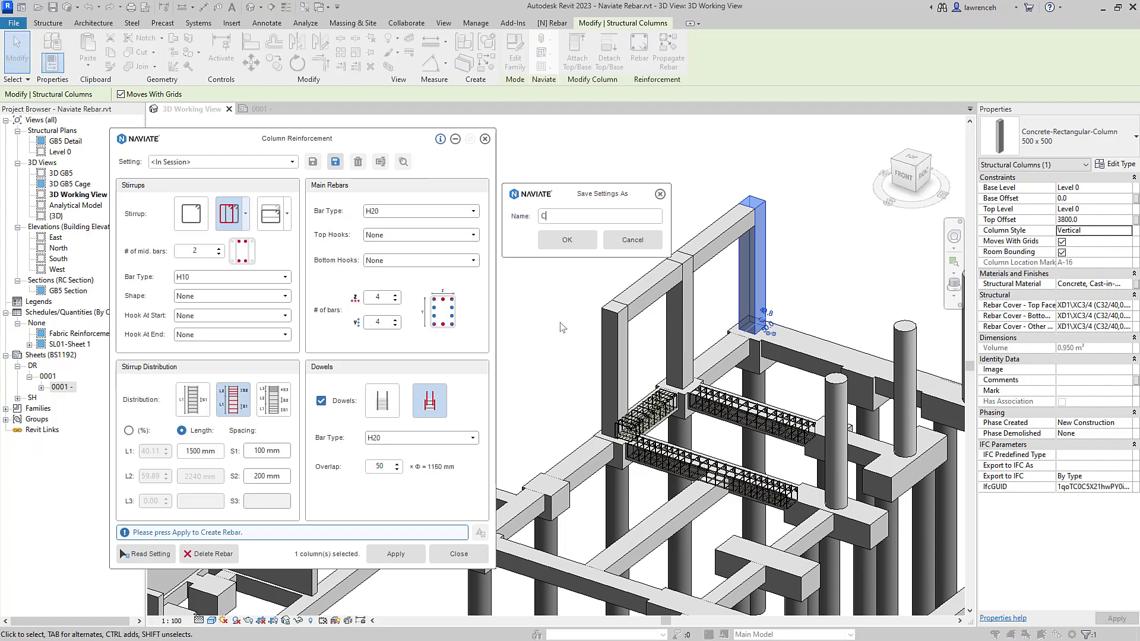
pyautogui.click(568, 241)
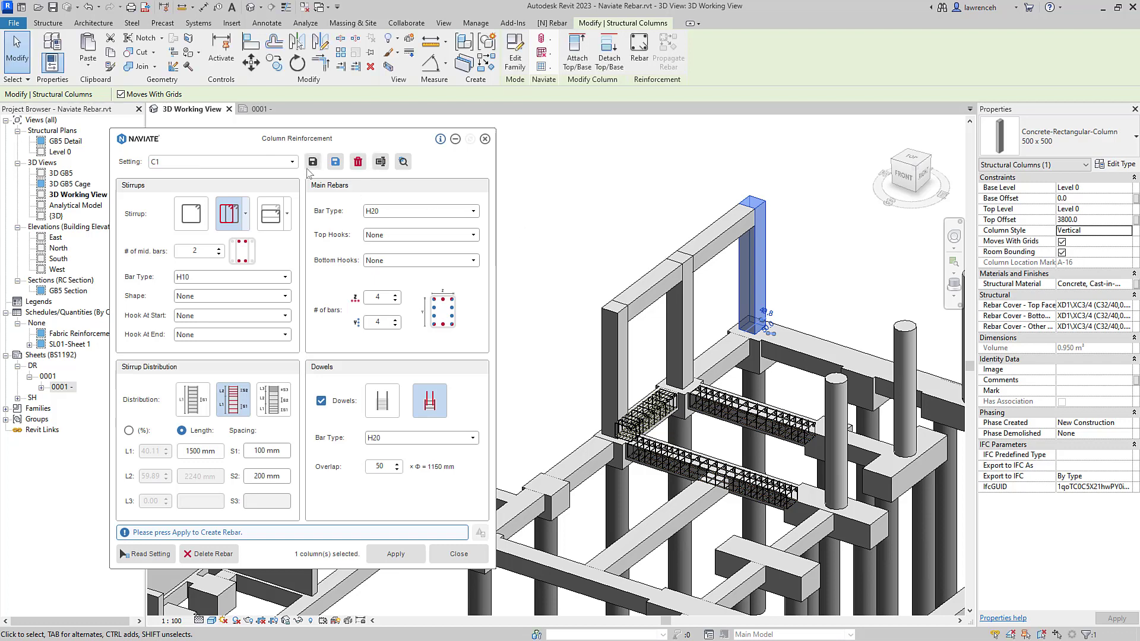
pyautogui.click(395, 553)
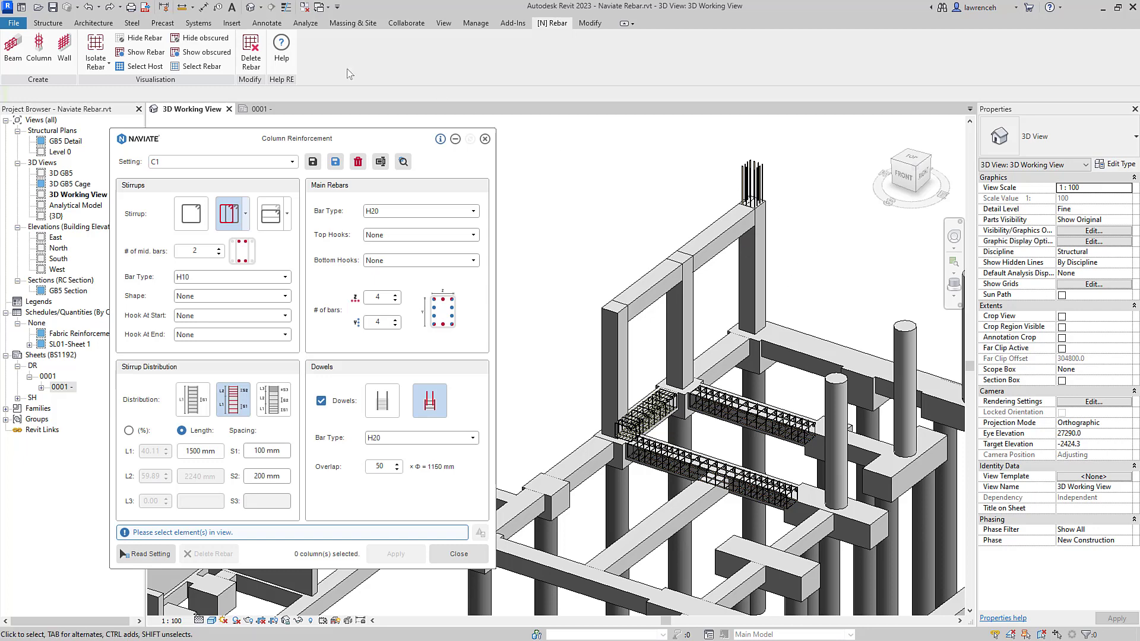
# Propagate the C1 column rebar from the reinforced column to the middle and left upper columns
pyautogui.click(200, 67)
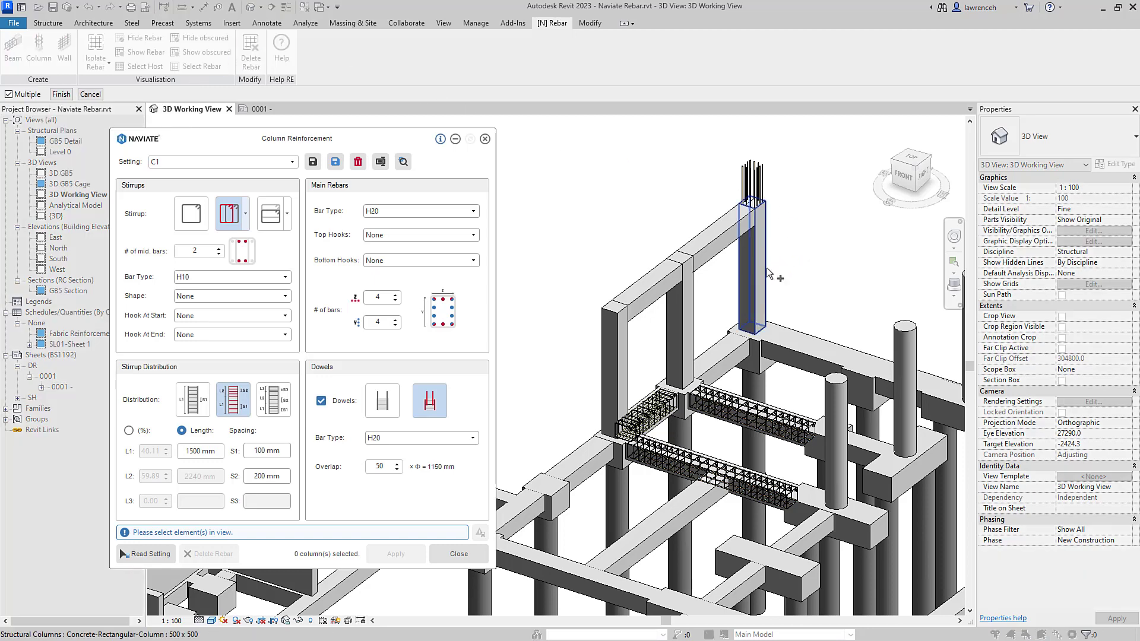
pyautogui.click(752, 267)
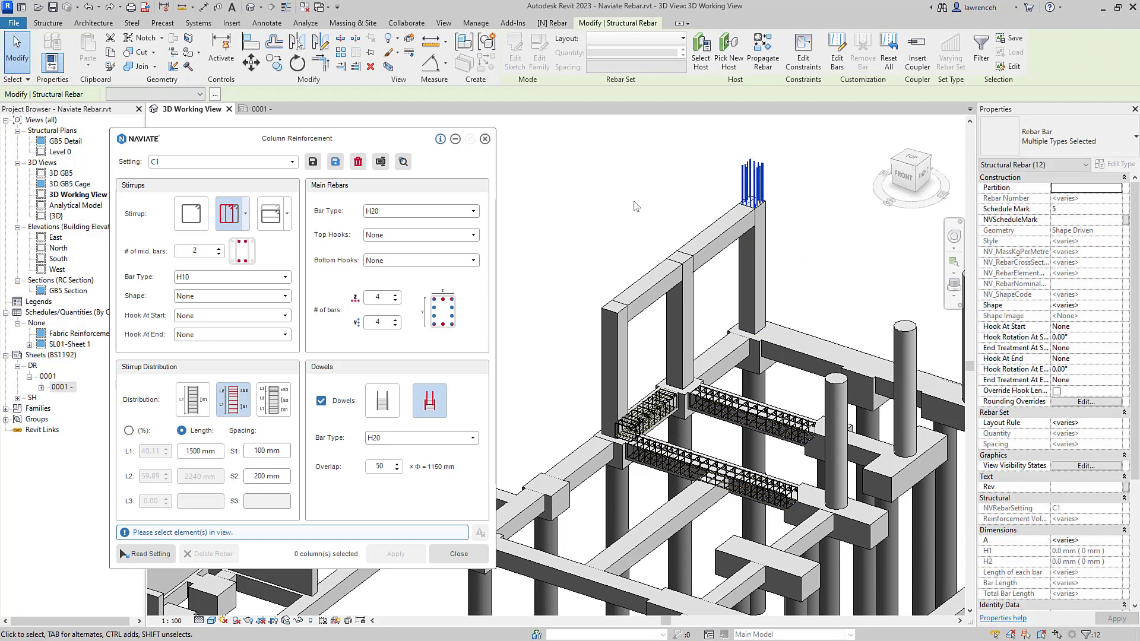
pyautogui.click(762, 52)
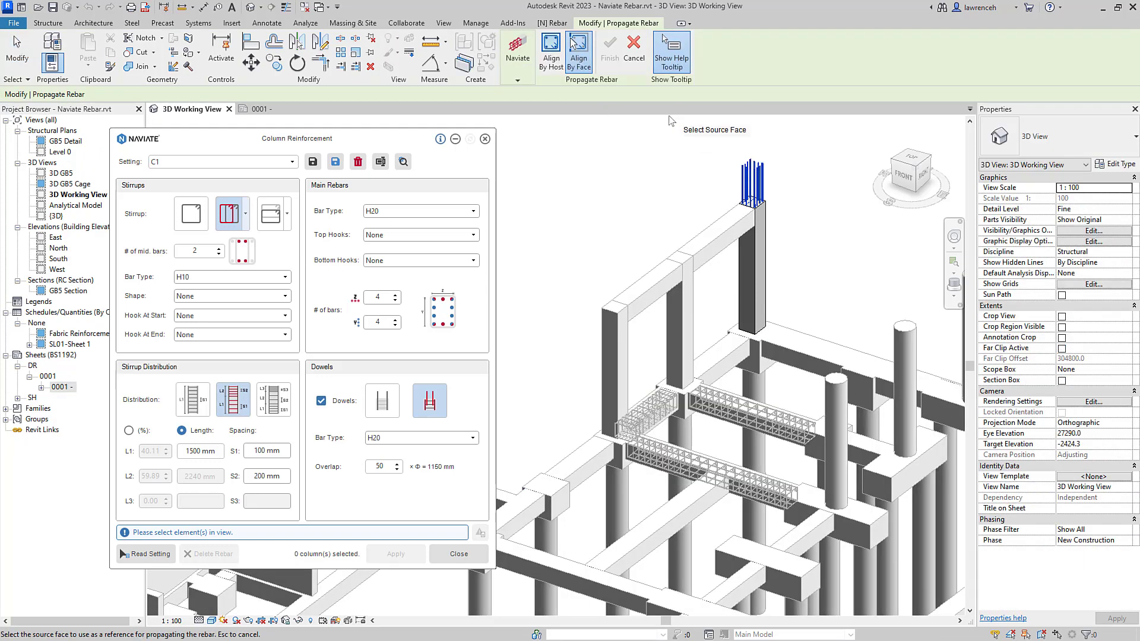
pyautogui.click(745, 267)
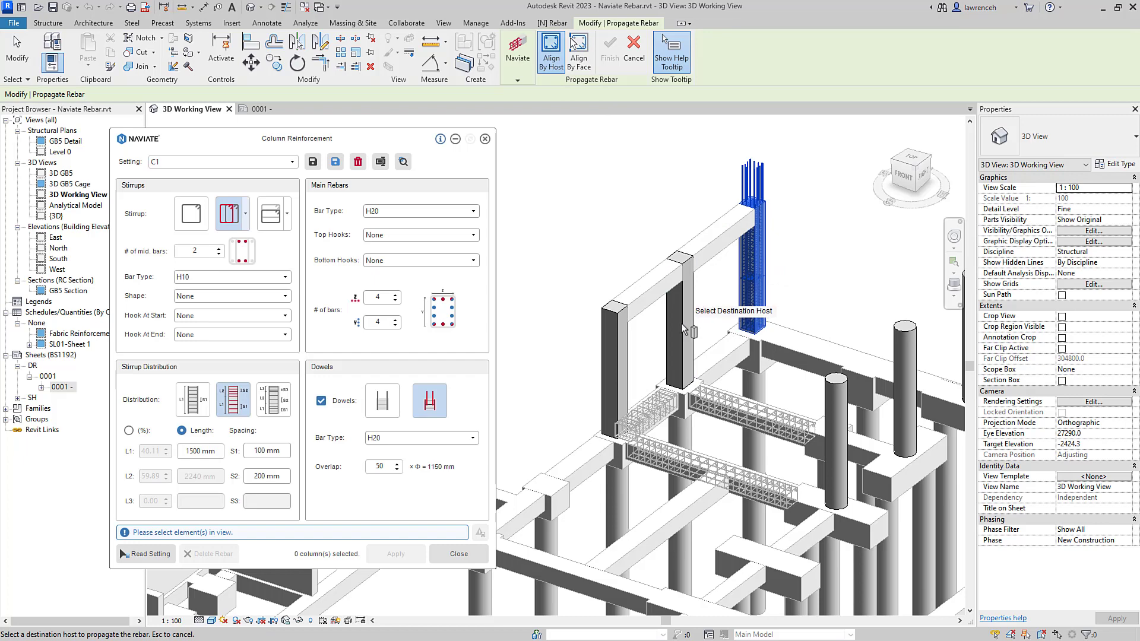
pyautogui.click(667, 346)
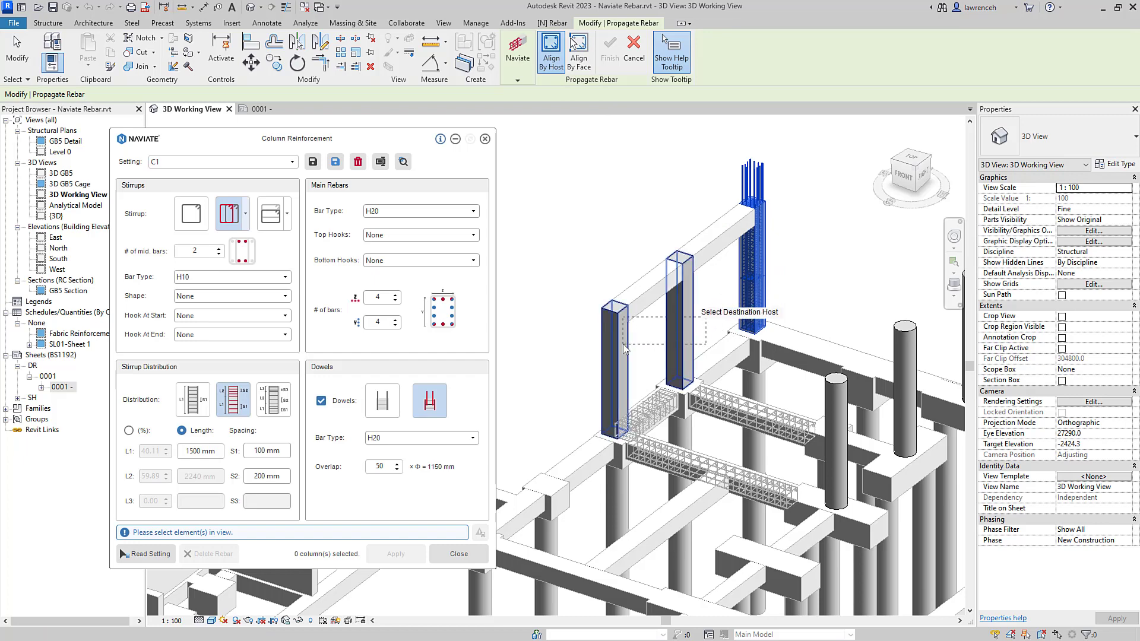
pyautogui.click(622, 344)
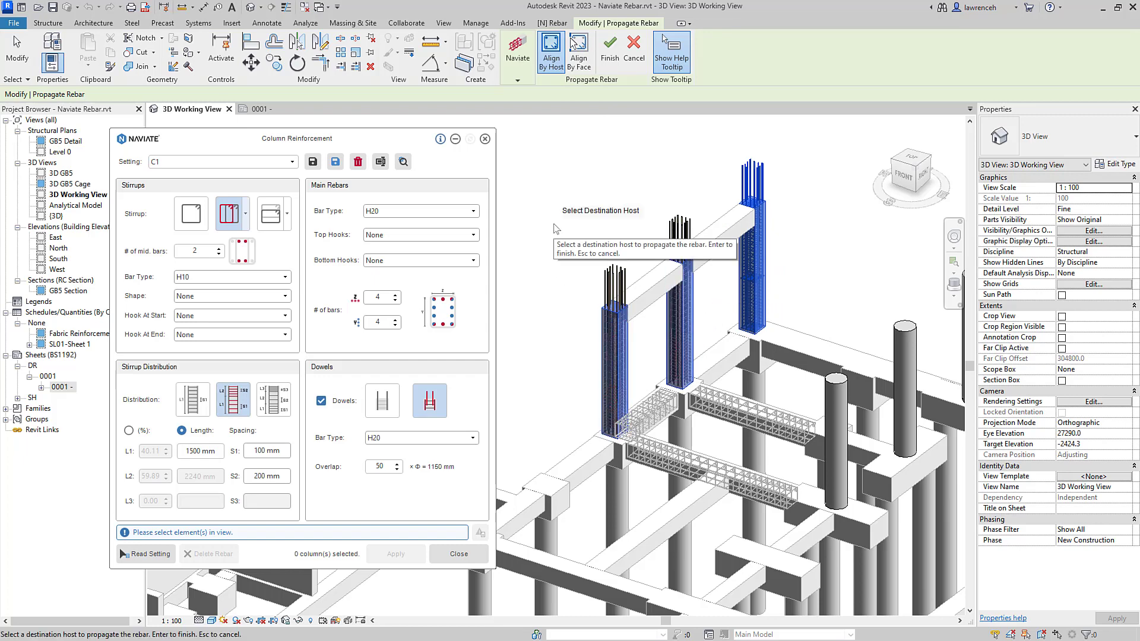
pyautogui.click(607, 67)
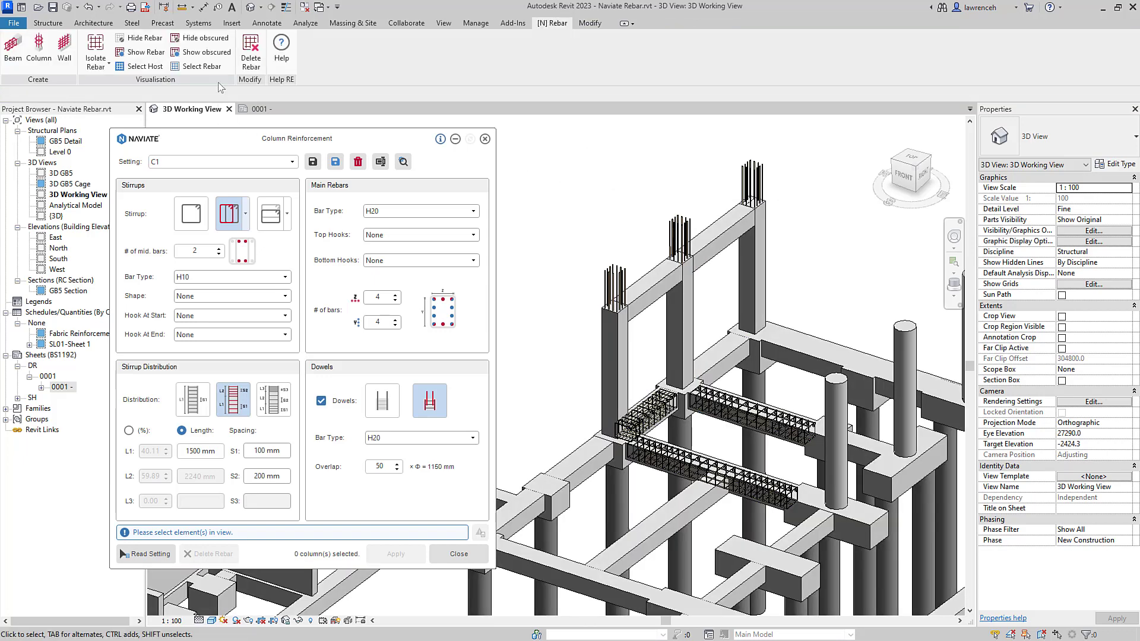
# Show obscured rebar, set C1 dowel overlap to 40 diameters, save, and update the C1 columns
pyautogui.click(206, 54)
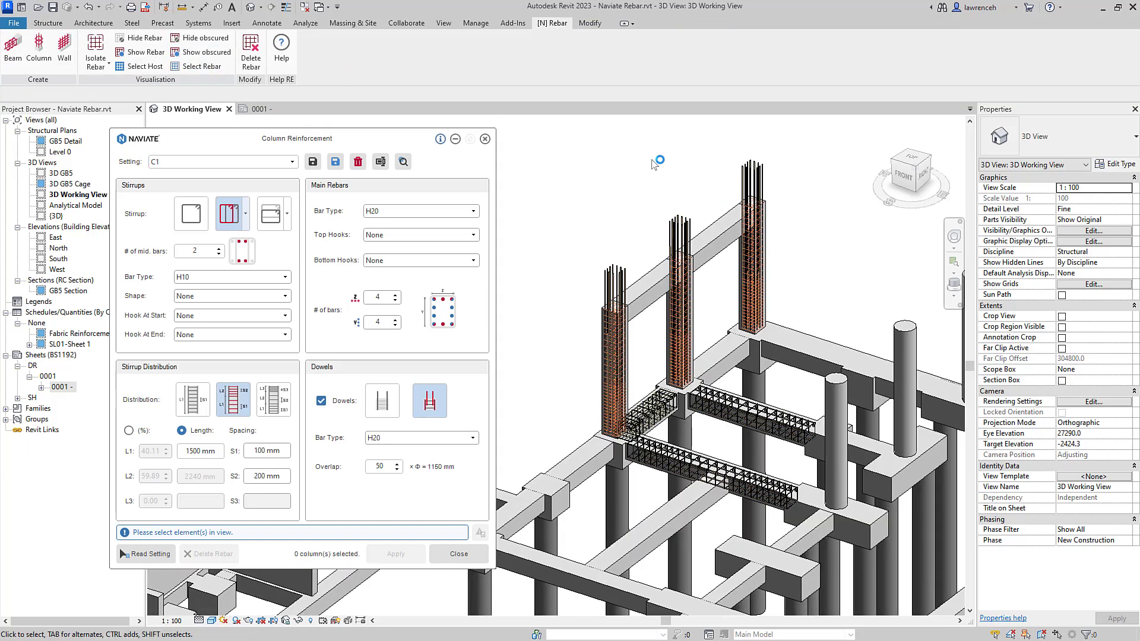
pyautogui.scroll(4, 653, 170)
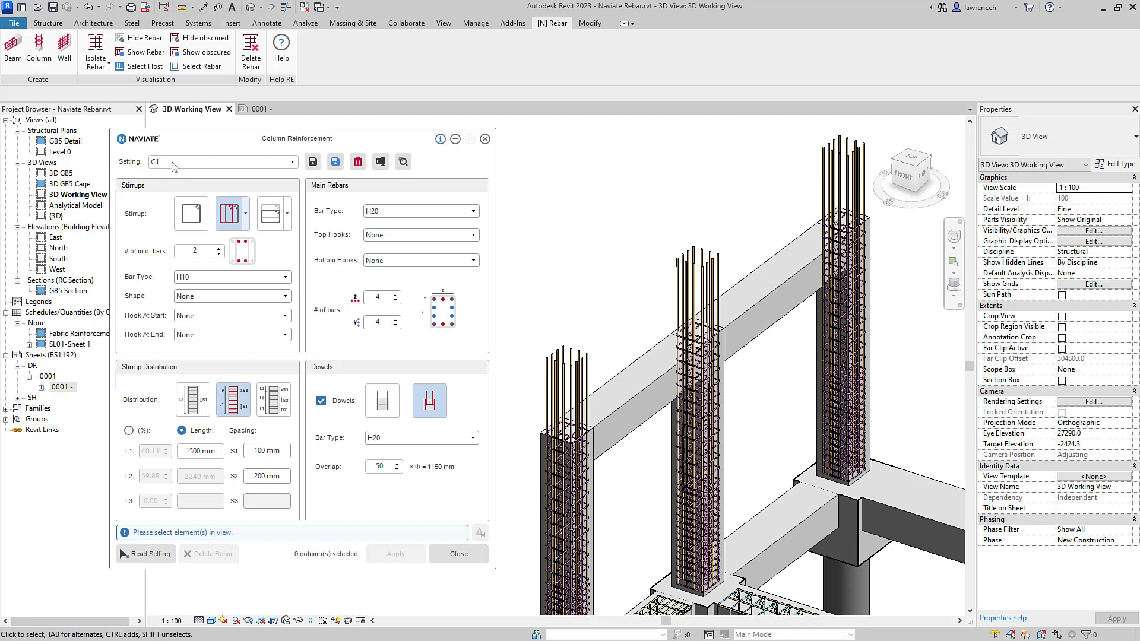
pyautogui.doubleClick(375, 466)
pyautogui.write('40')
pyautogui.click(312, 162)
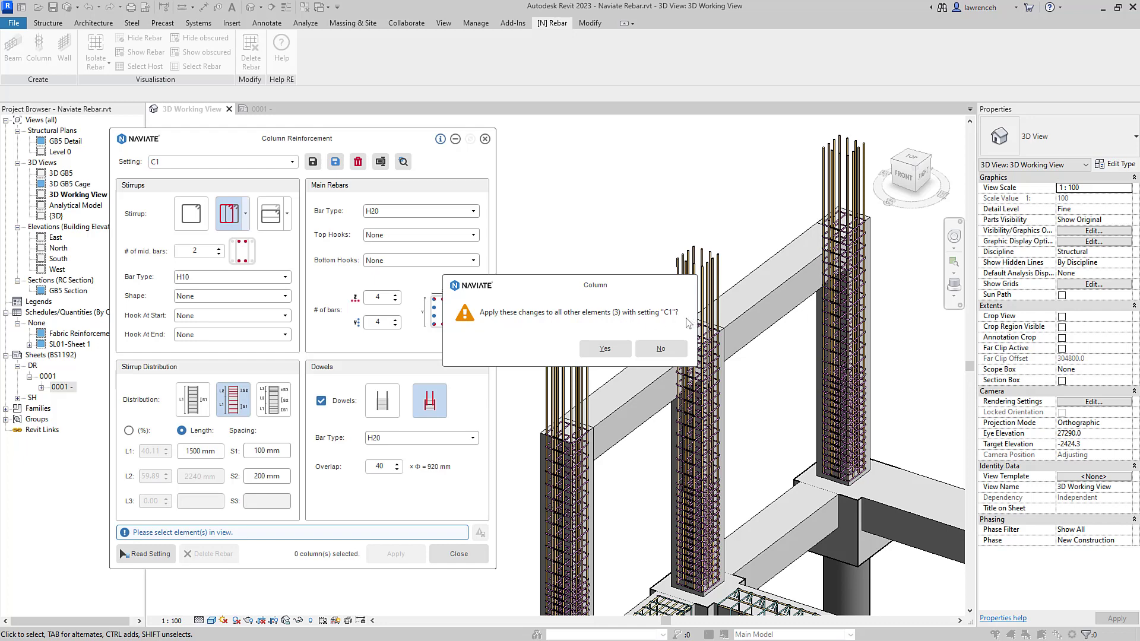
pyautogui.click(611, 348)
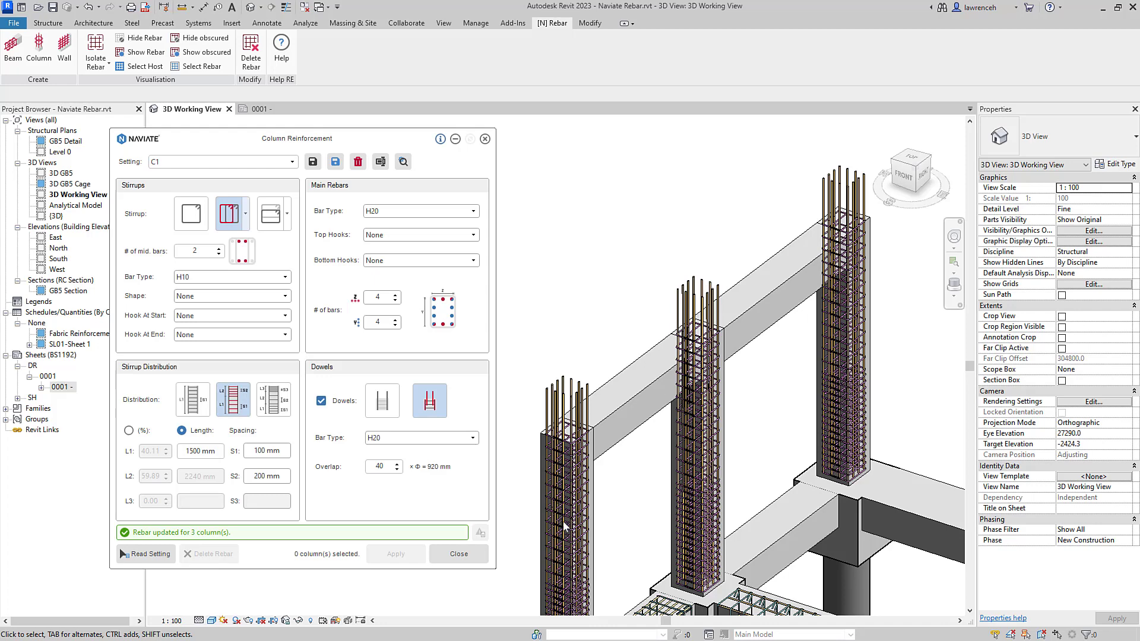
# Close Column Reinforcement and reinforce the RC Wall 250 with H12 bars at 250 mm plus dowels
pyautogui.click(458, 553)
pyautogui.scroll(-5, 491, 437)
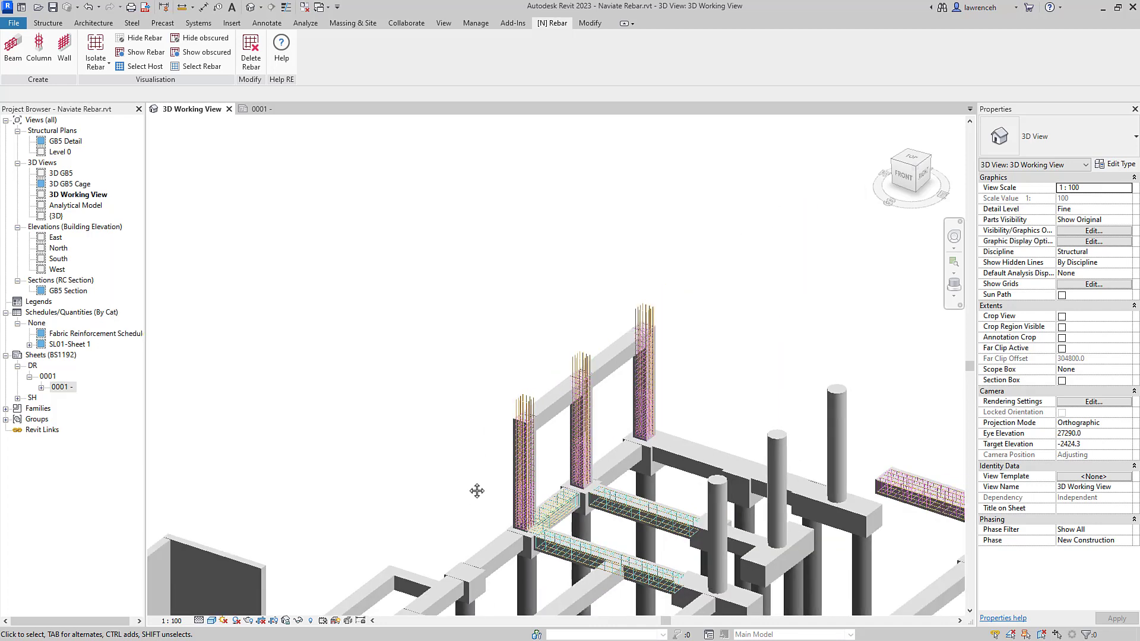
pyautogui.scroll(2, 347, 340)
pyautogui.scroll(2, 349, 346)
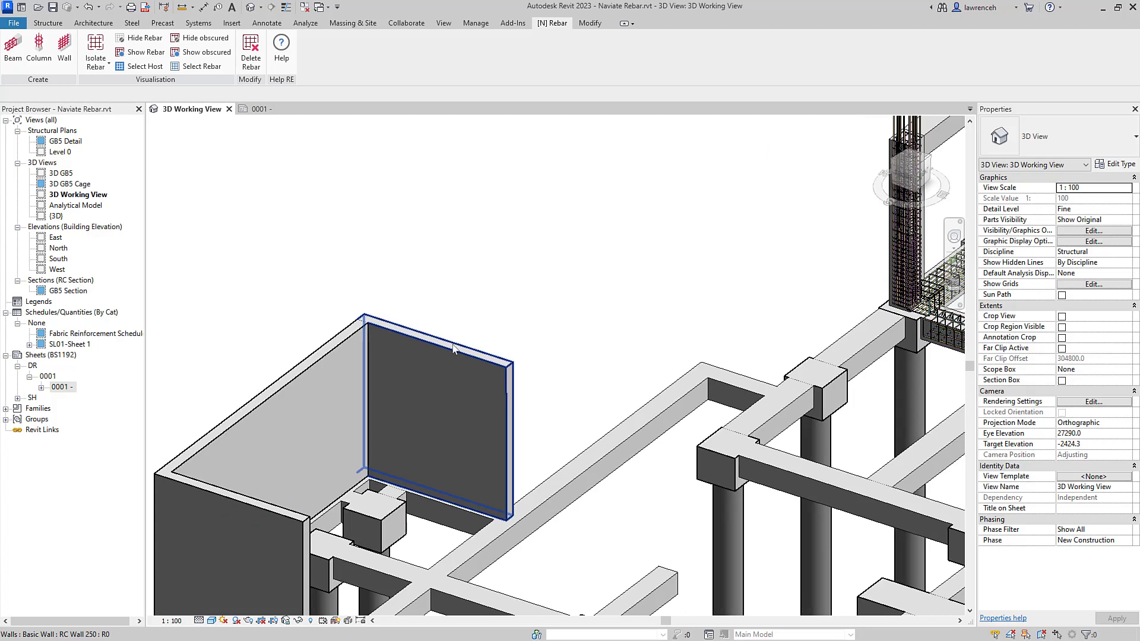
pyautogui.click(521, 296)
pyautogui.moveTo(521, 297); pyautogui.dragTo(580, 232, button='middle')
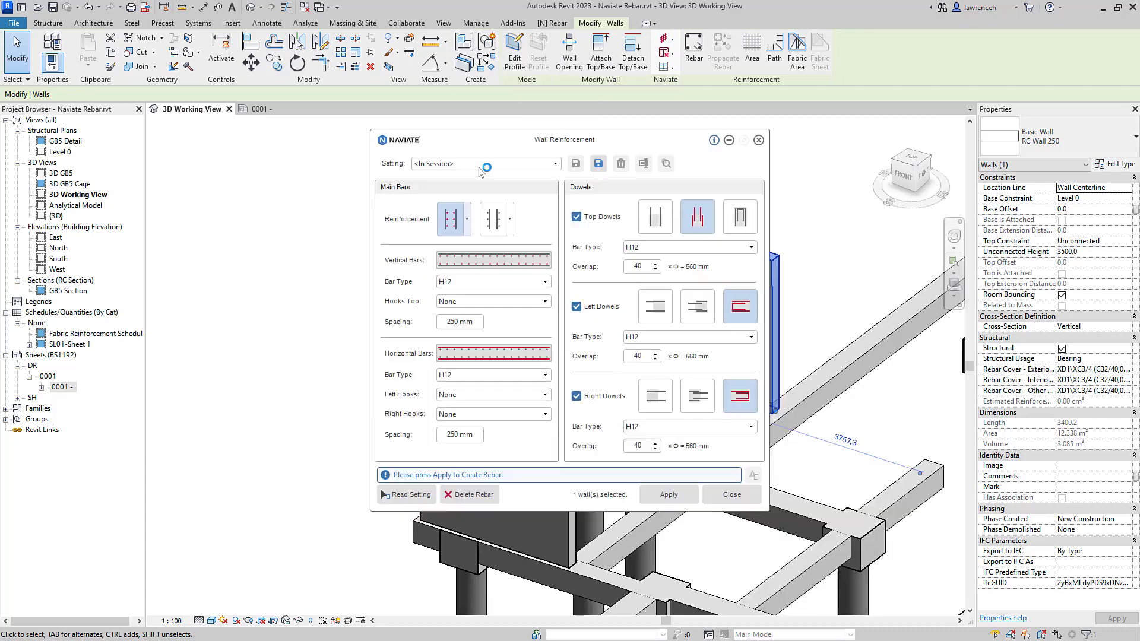
pyautogui.moveTo(629, 134); pyautogui.dragTo(333, 133)
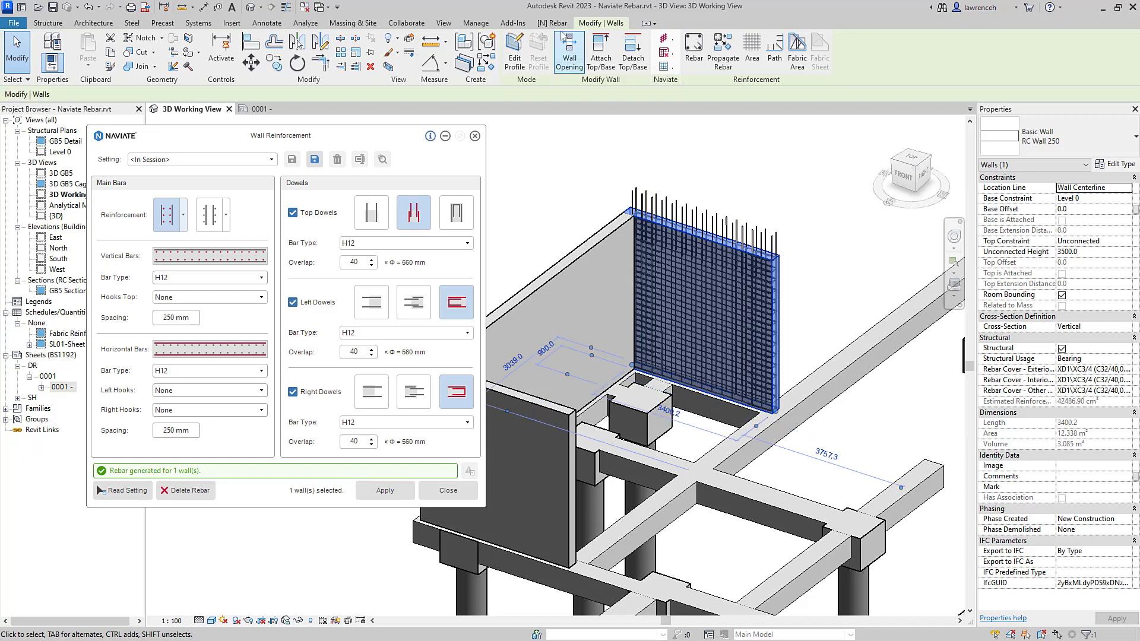
# Show obscured rebar, deselect the wall, close Wall Reinforcement, and frame the beam rebar cages
pyautogui.click(558, 24)
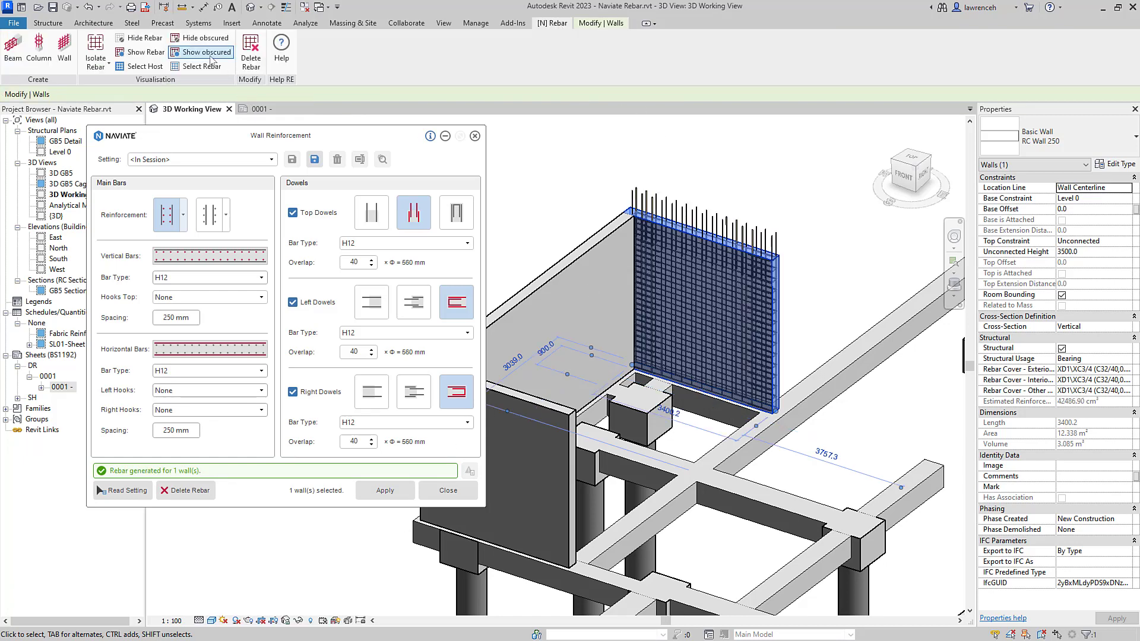
pyautogui.click(208, 54)
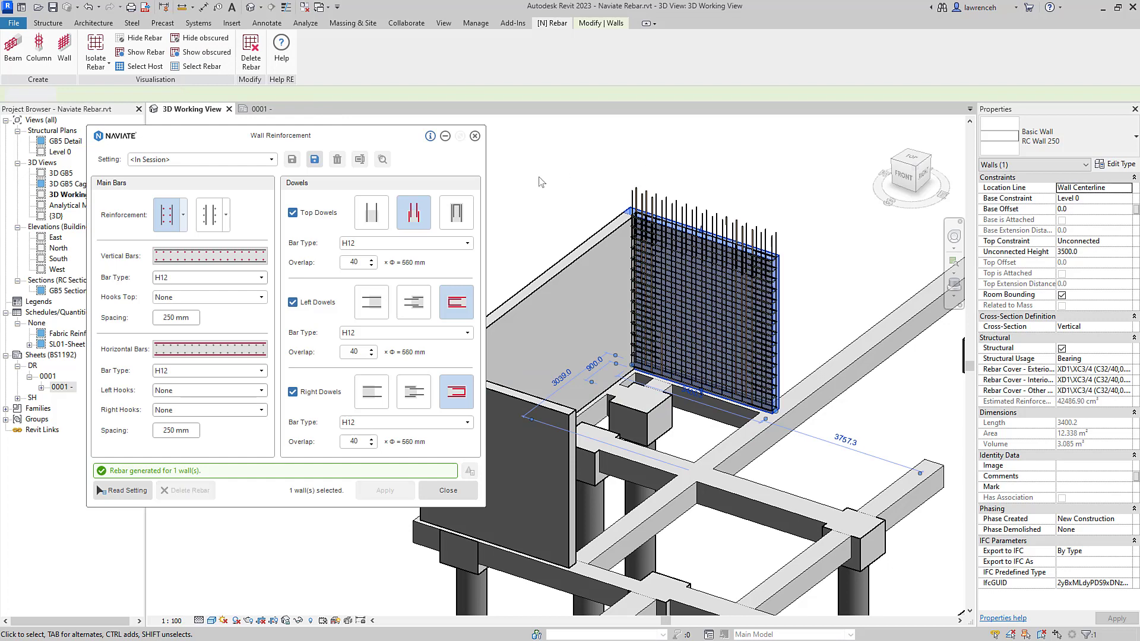
pyautogui.click(520, 173)
pyautogui.click(475, 136)
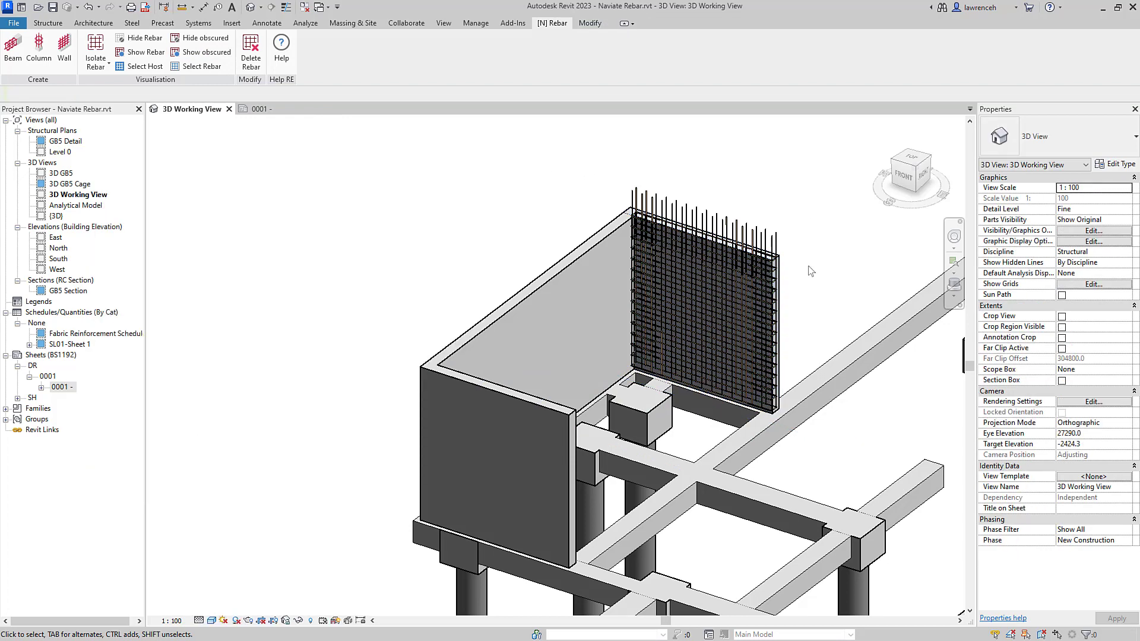
pyautogui.scroll(-6, 810, 271)
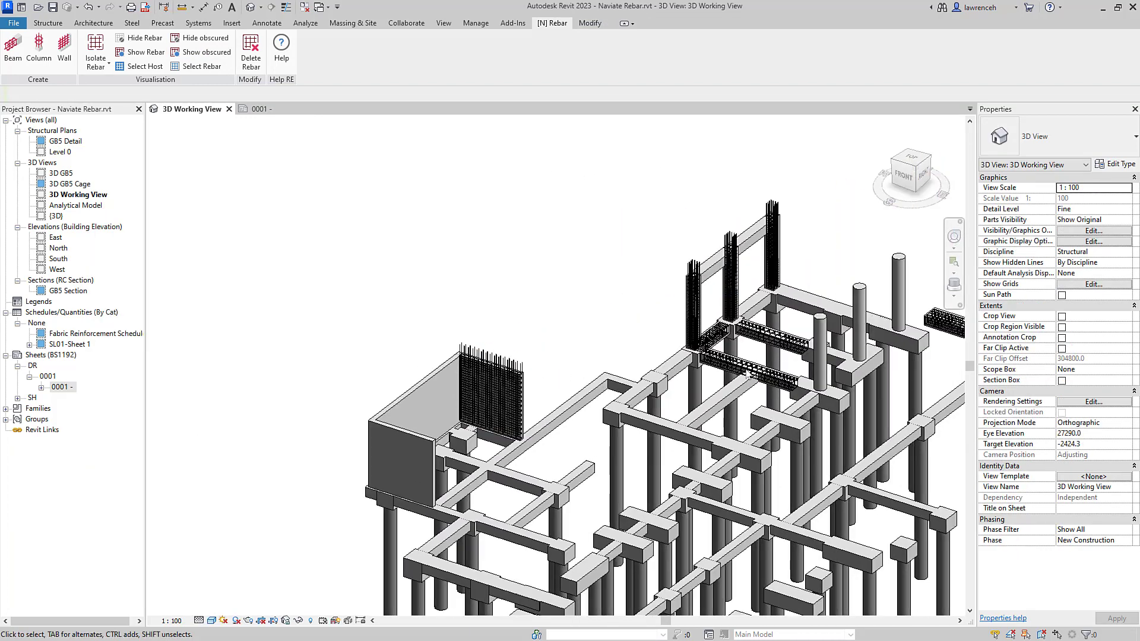
pyautogui.scroll(5, 790, 373)
pyautogui.moveTo(669, 363); pyautogui.dragTo(637, 412, button='middle')
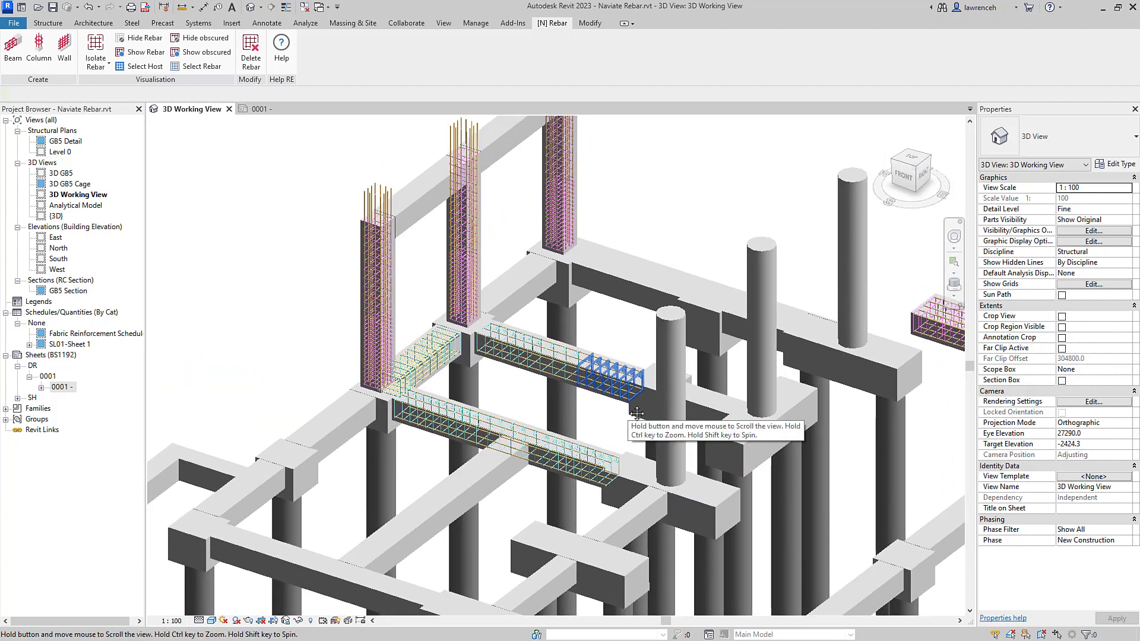